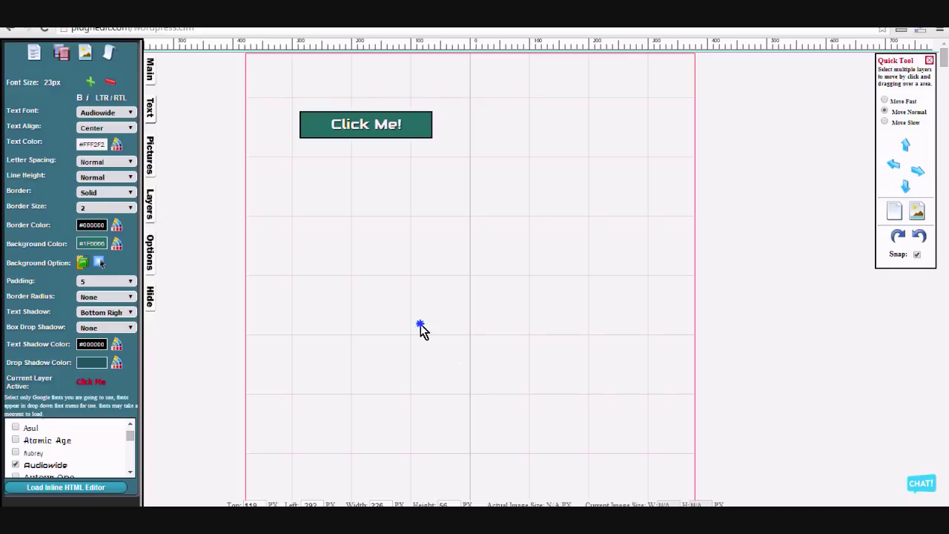
- Select the green Click Me! button's layer in the Layers list and duplicate it
click(150, 219)
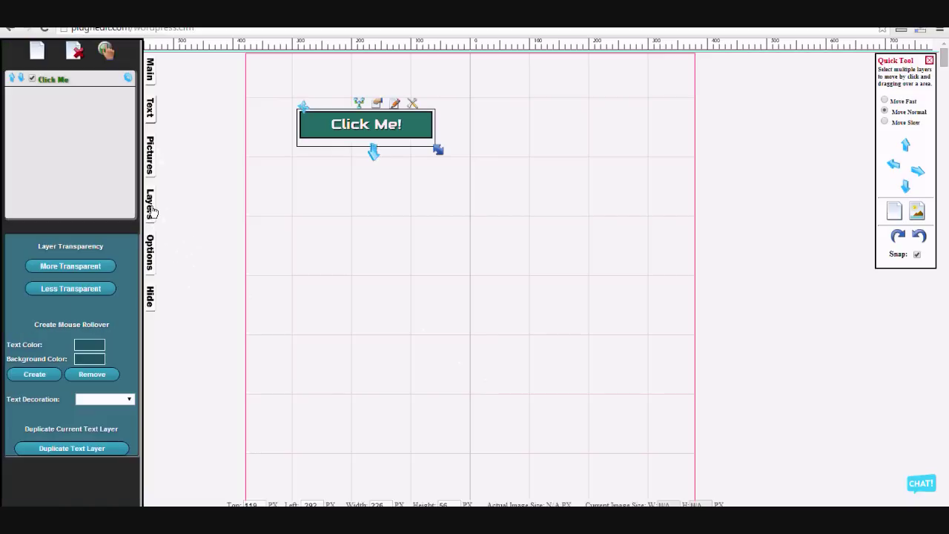
click(326, 124)
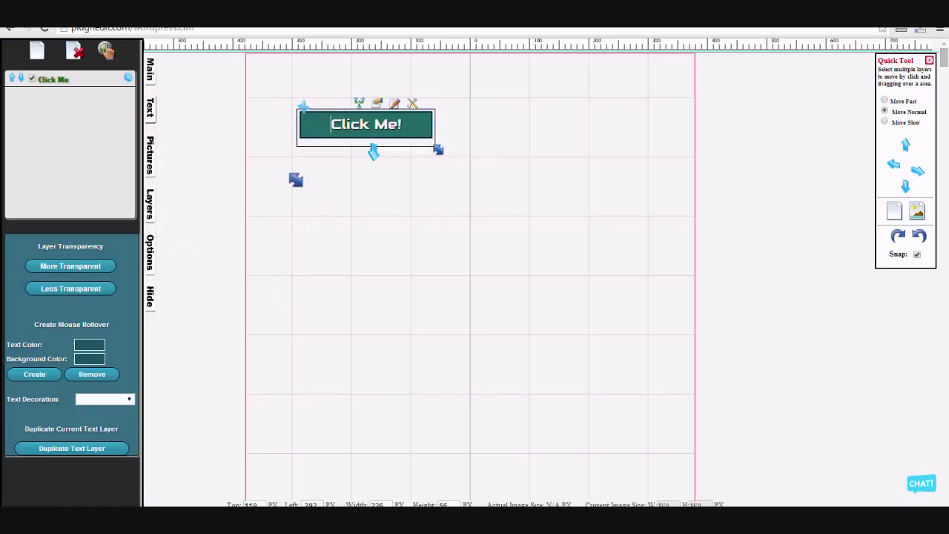
click(82, 452)
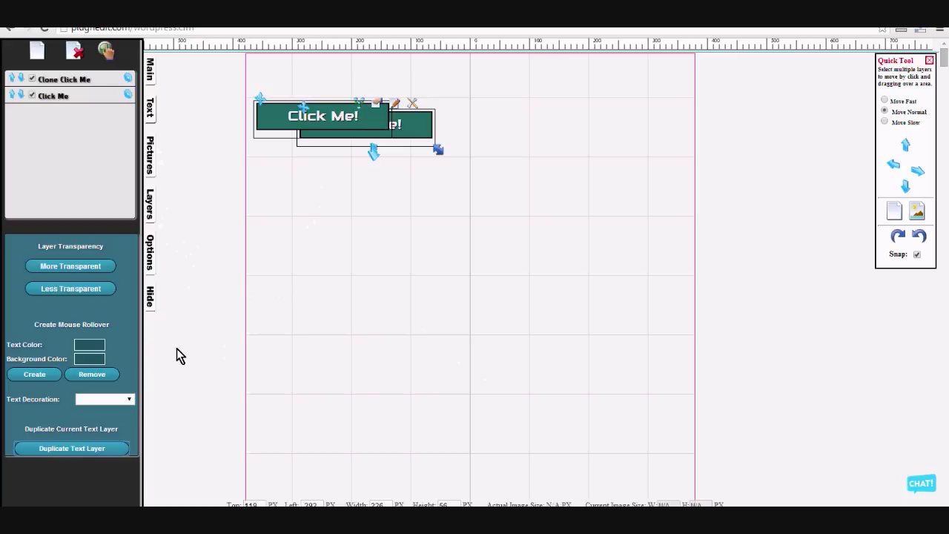
- Move the clone off the original, change its text to 'Home Page', and place it above Click Me!
mouse_move(254, 97)
mouse_down()
mouse_move(506, 106)
mouse_move(363, 109)
mouse_up()
mouse_move(547, 124)
mouse_down()
mouse_move(627, 123)
mouse_move(599, 130)
mouse_up()
triple_click(600, 129)
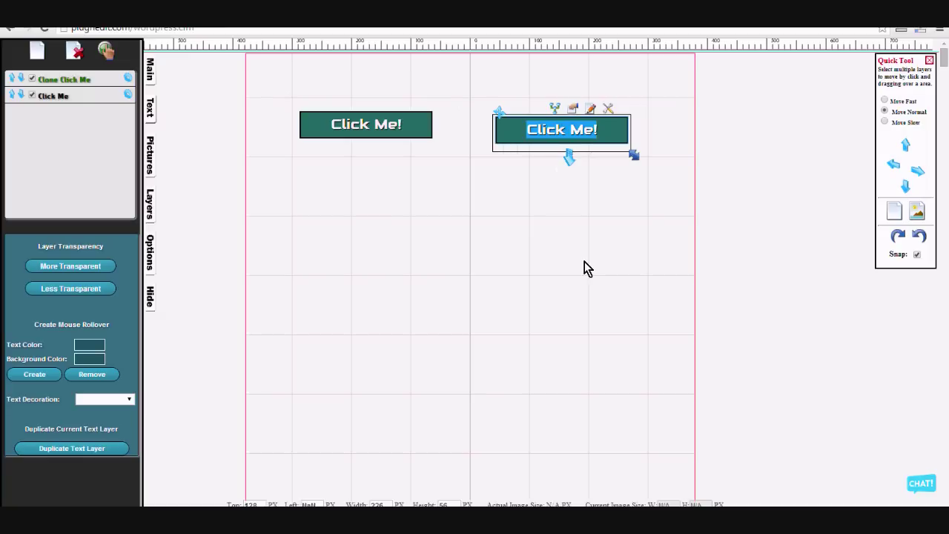
text(H)
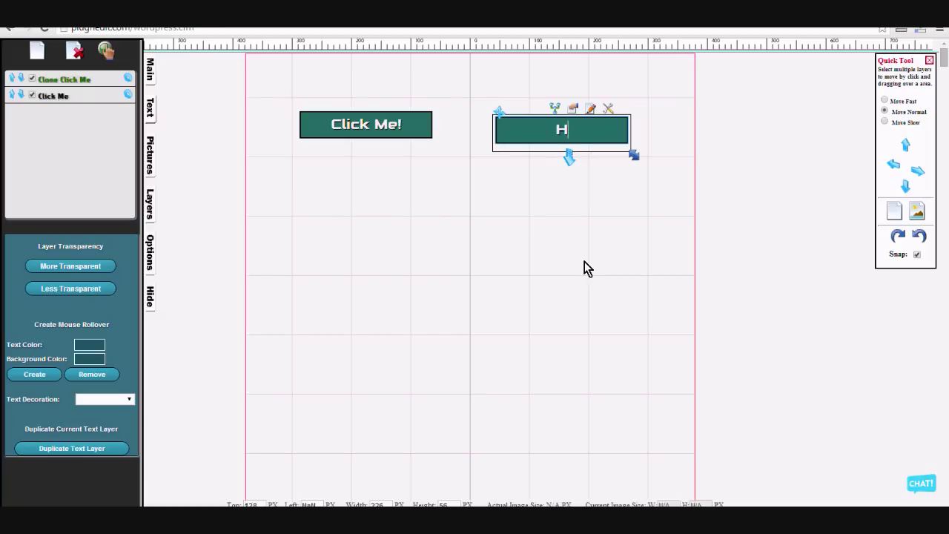
text(ome Page)
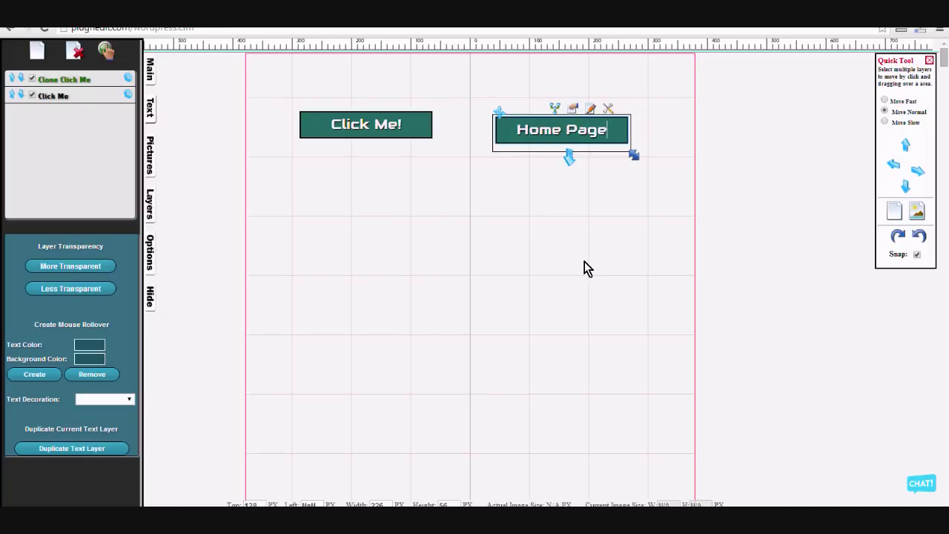
drag(494, 110, 295, 72)
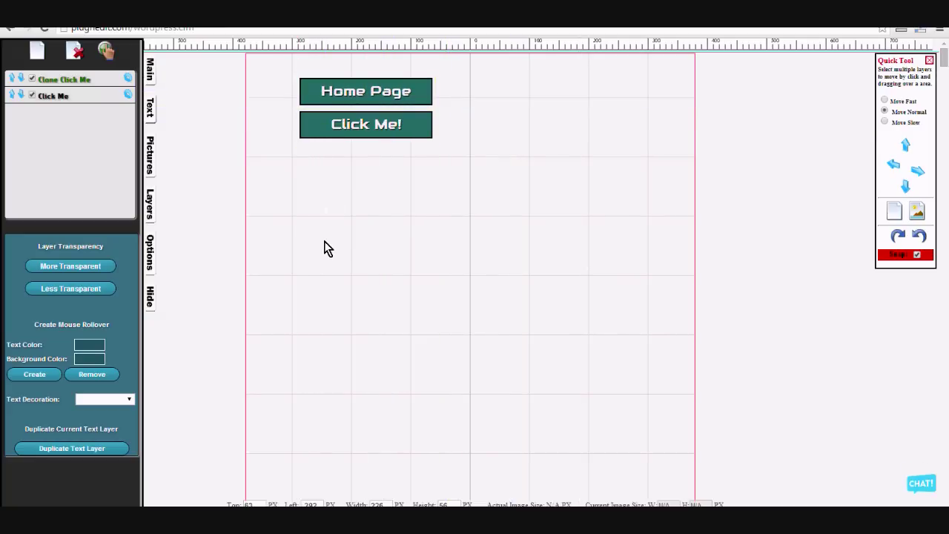
- Duplicate the button, place the copy below Click Me!, and change its text to 'Contact Us'
click(75, 451)
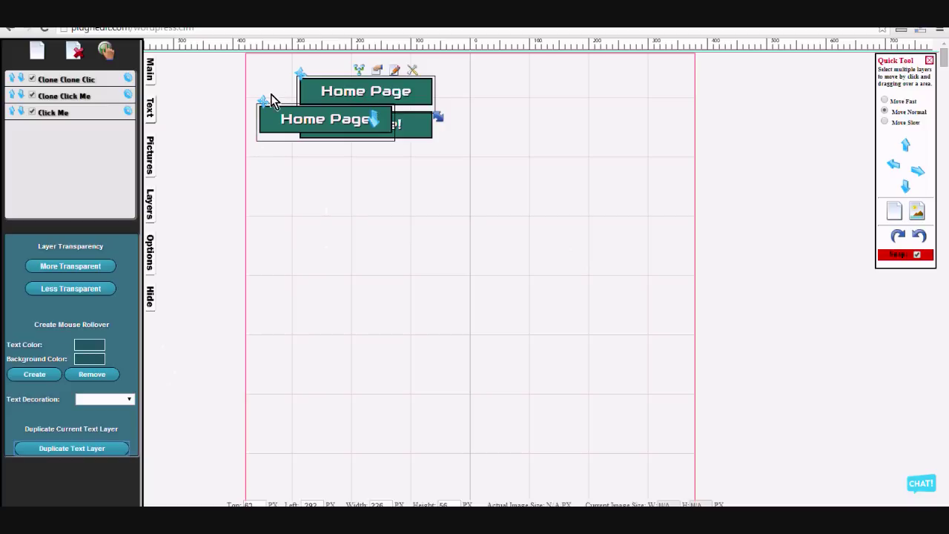
mouse_move(263, 101)
mouse_down()
mouse_move(309, 158)
mouse_move(303, 141)
mouse_up()
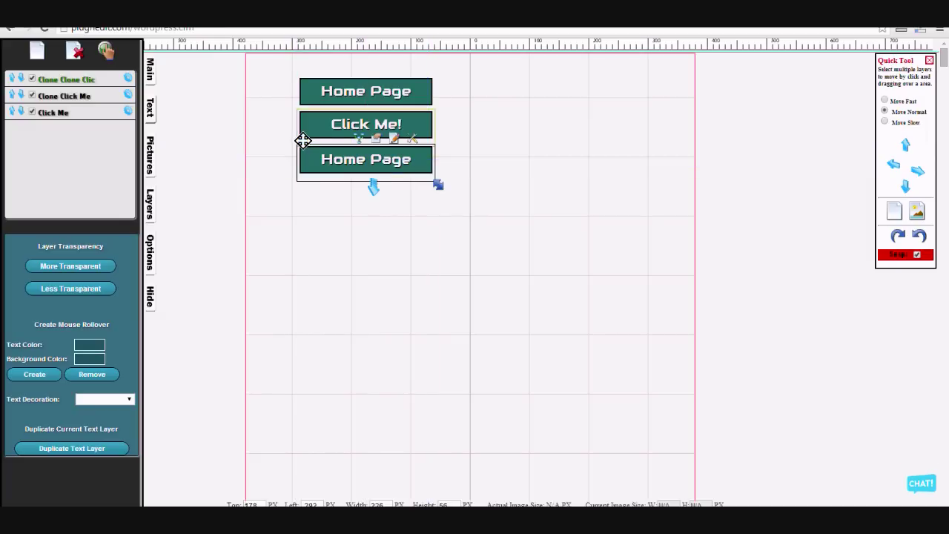
click(397, 159)
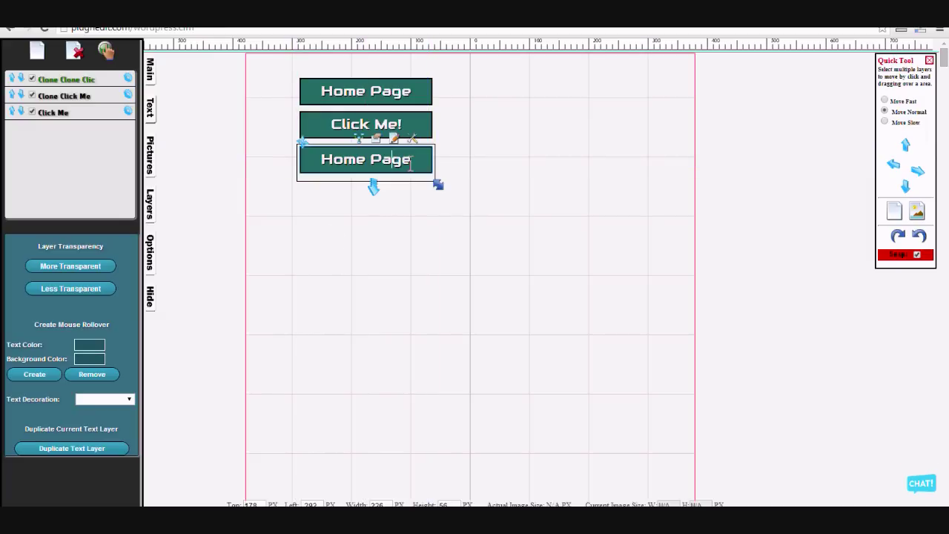
shift+click(412, 160)
key(BackSpace)
key(BackSpace)
key(BackSpace)
key(BackSpace)
key(BackSpace)
key(BackSpace)
key(BackSpace)
key(BackSpace)
key(BackSpace)
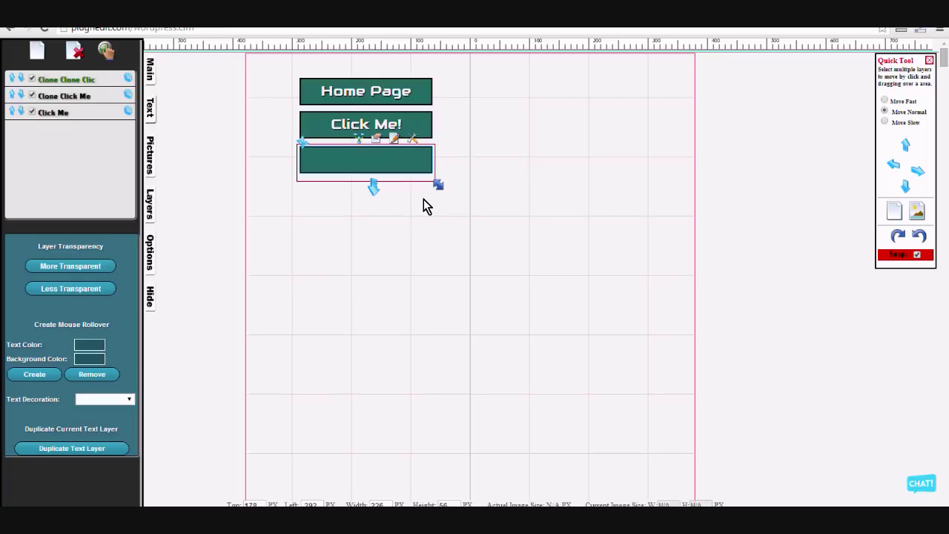
text(Contact Us)
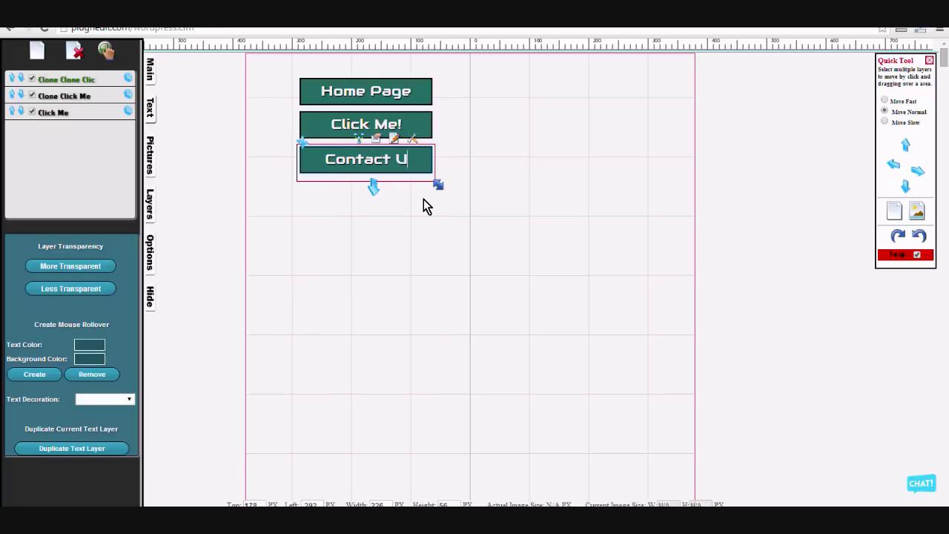
click(446, 308)
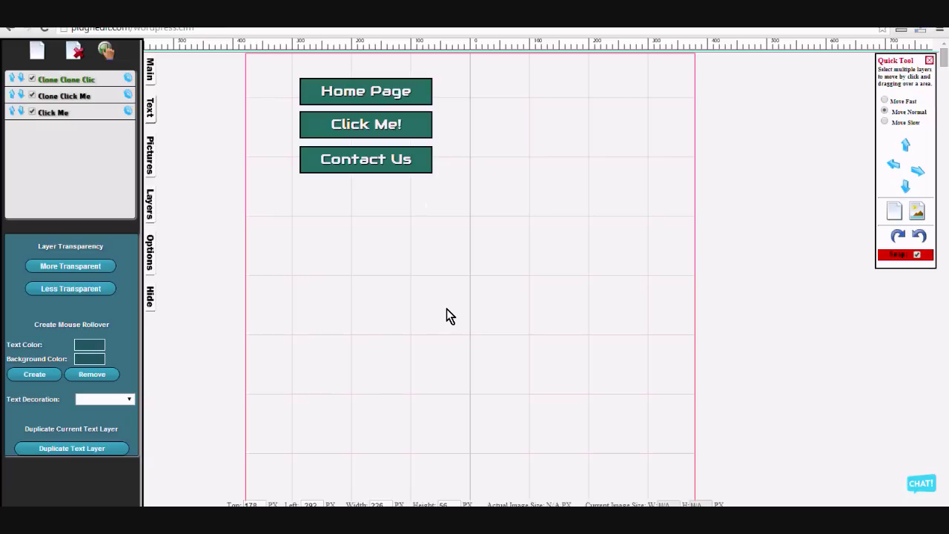
click(357, 159)
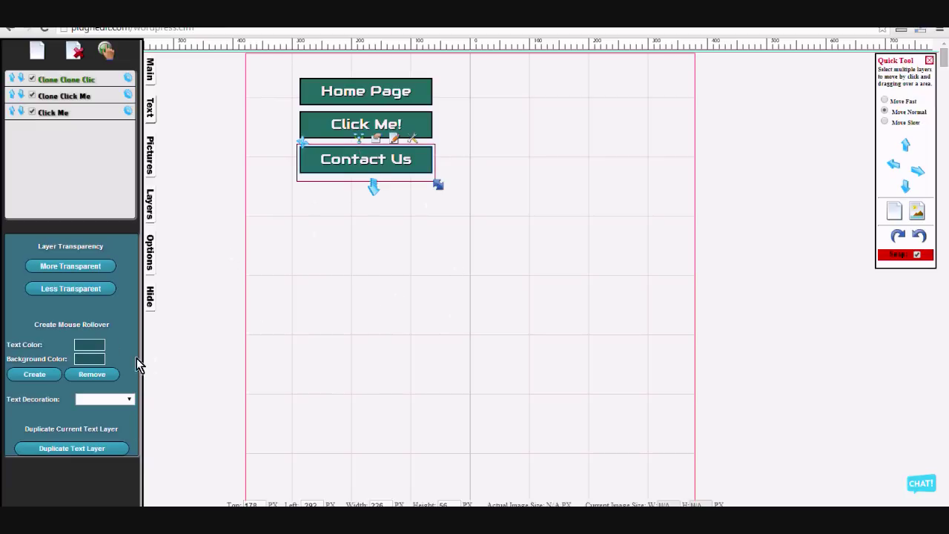
- Create a hover rollover for Contact Us with dark red text on a purple background
click(89, 350)
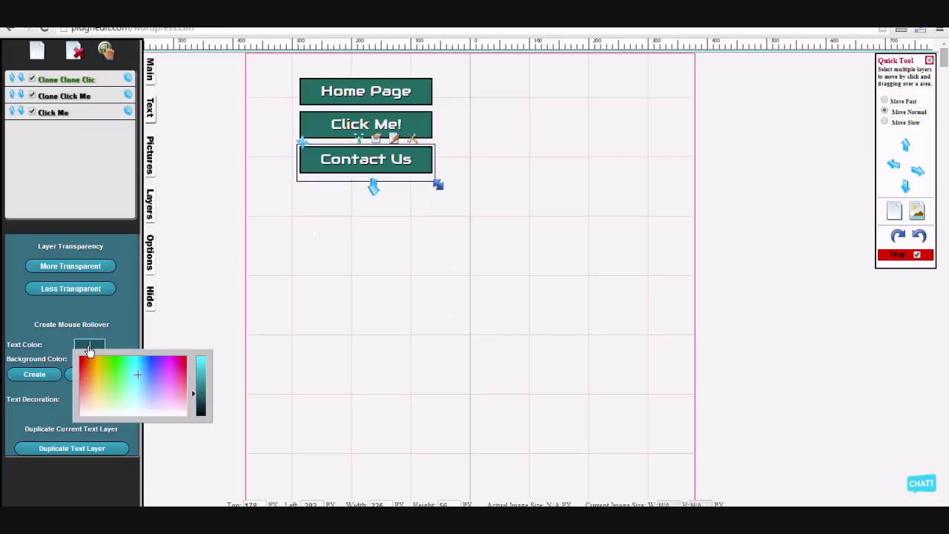
drag(96, 371, 76, 359)
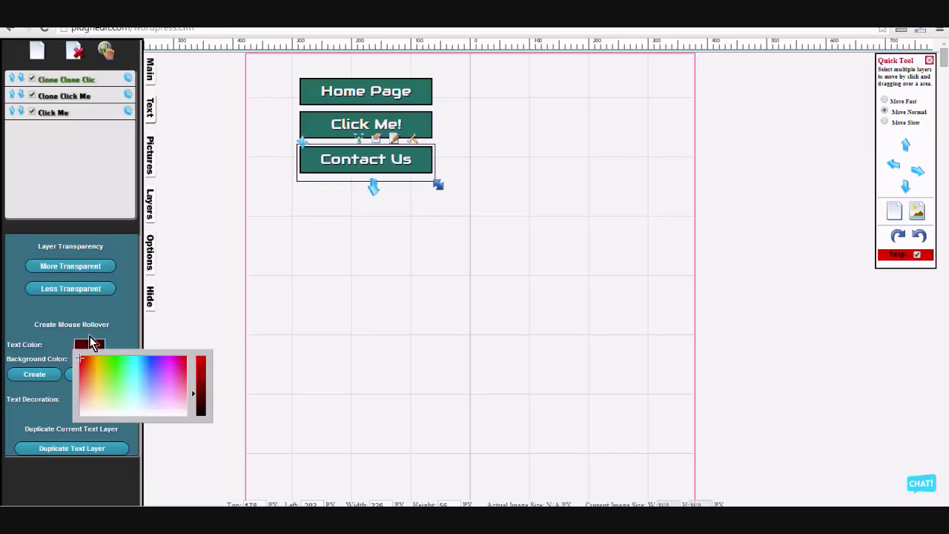
click(108, 332)
click(88, 360)
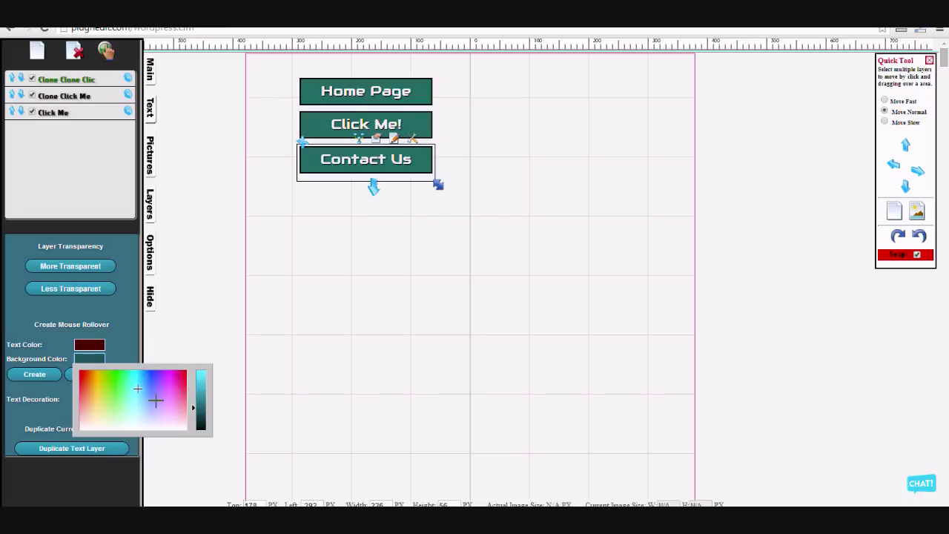
click(178, 372)
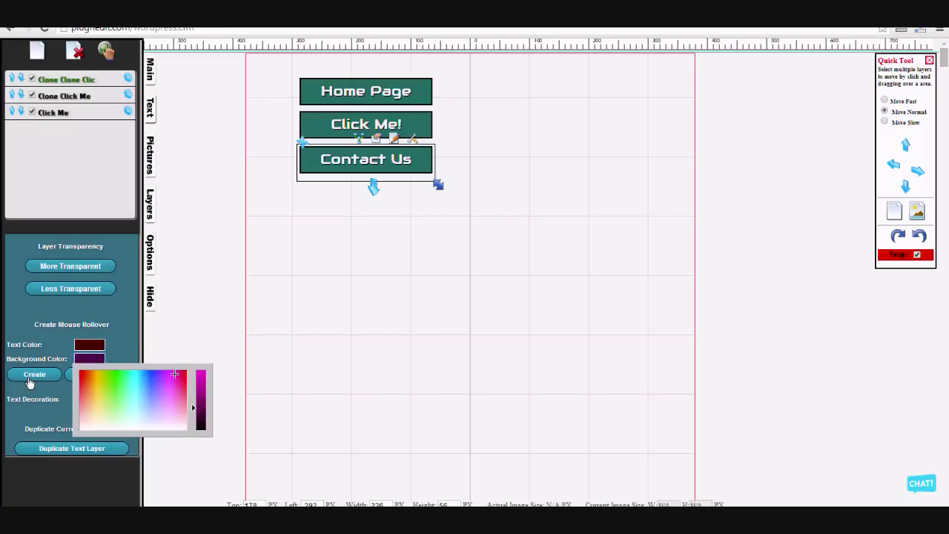
click(51, 348)
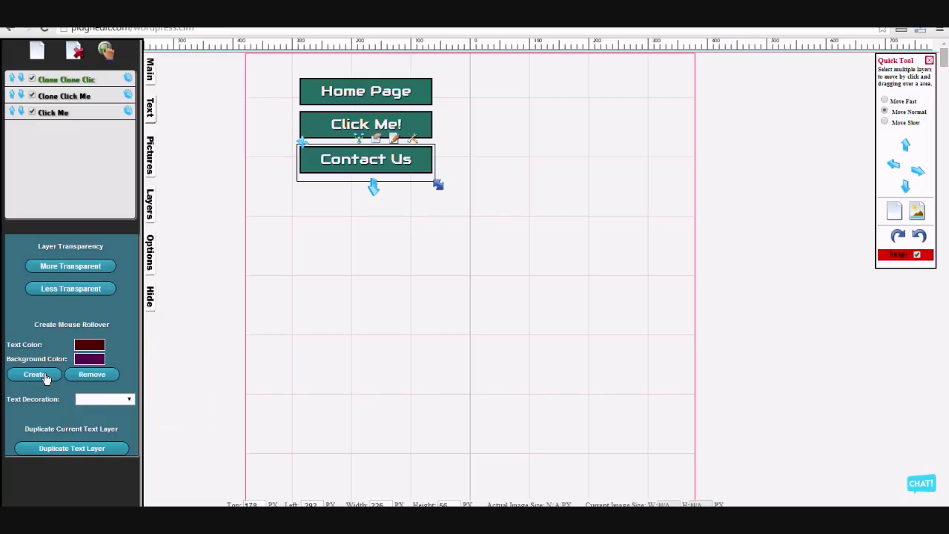
click(46, 375)
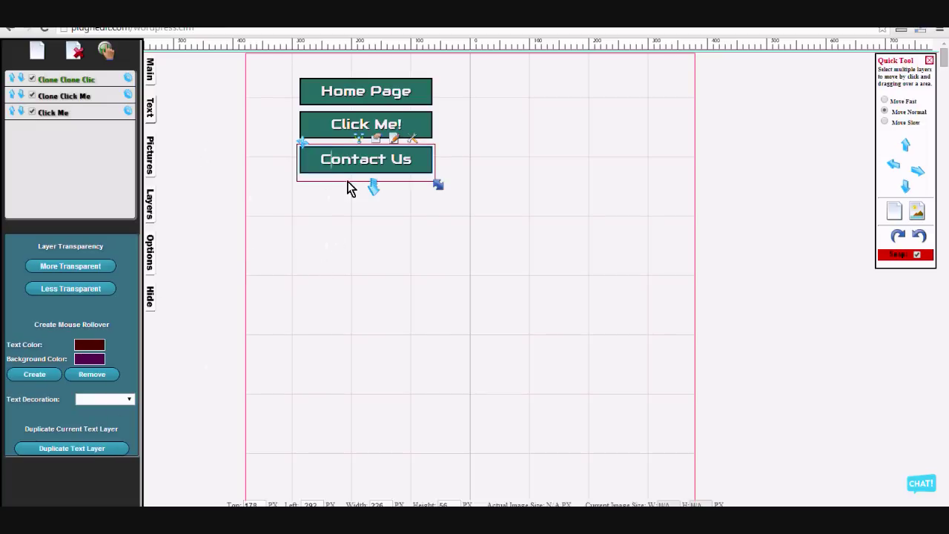
- Duplicate Contact Us, place the copy below it, and retype its text as 'Page 1'
click(99, 446)
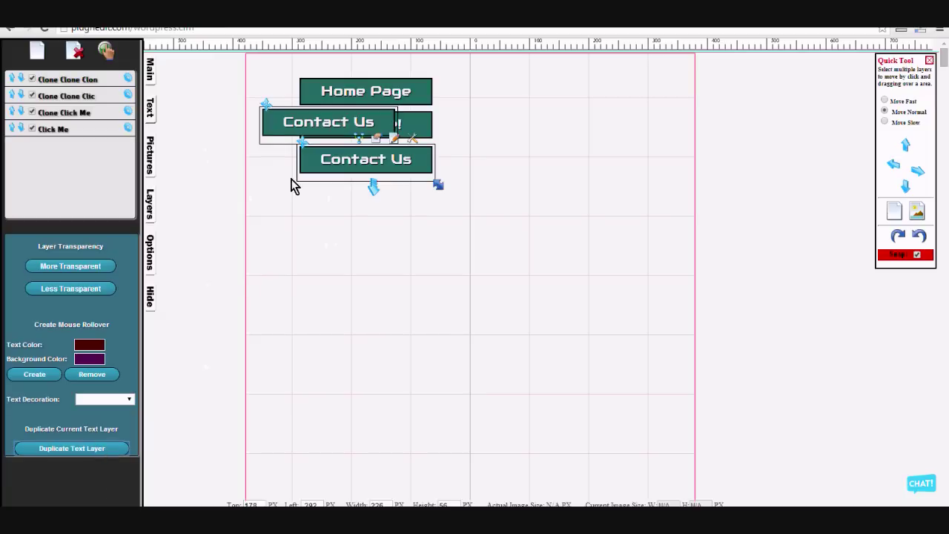
drag(272, 110, 304, 175)
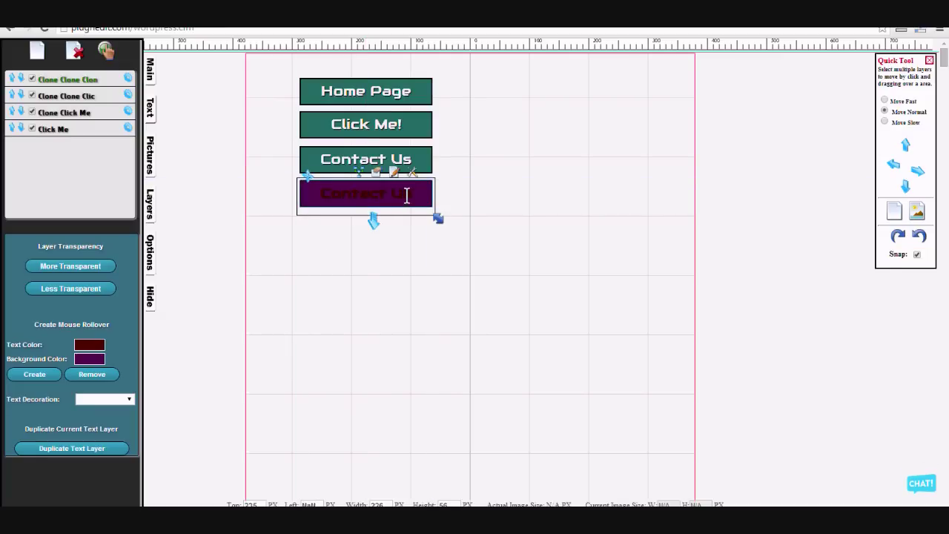
key(ctrl+a)
key(Delete)
click(391, 281)
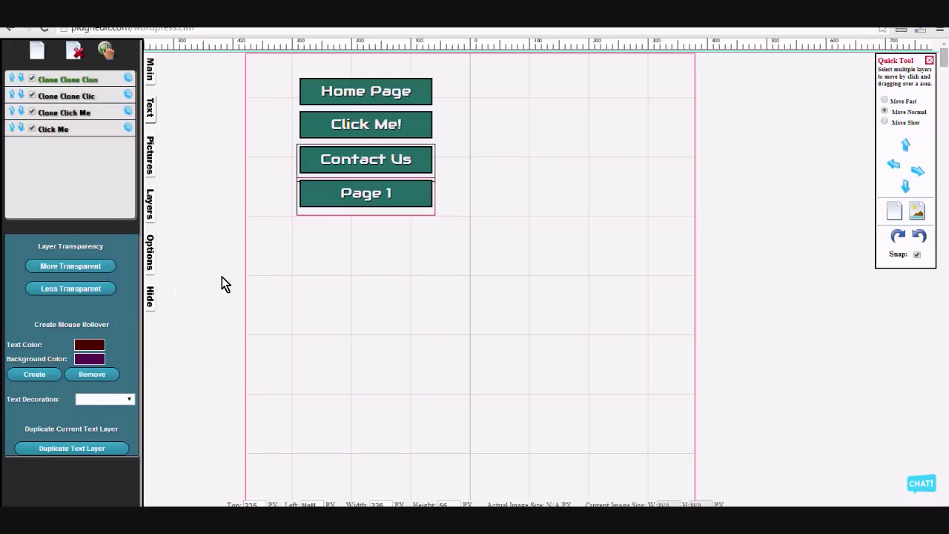
- Set the Page 1 rollover text colour to gold and create the rollover
click(88, 345)
drag(89, 360, 95, 359)
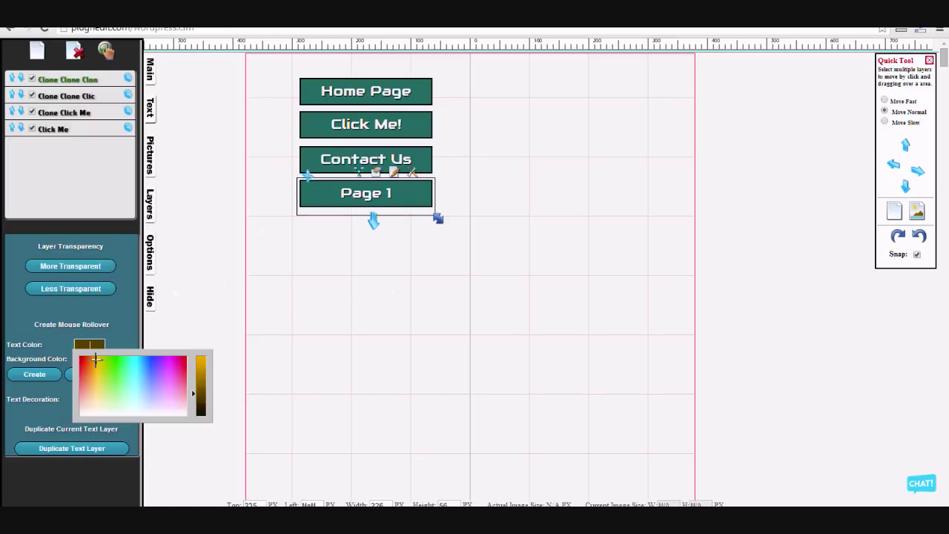
click(202, 363)
click(37, 375)
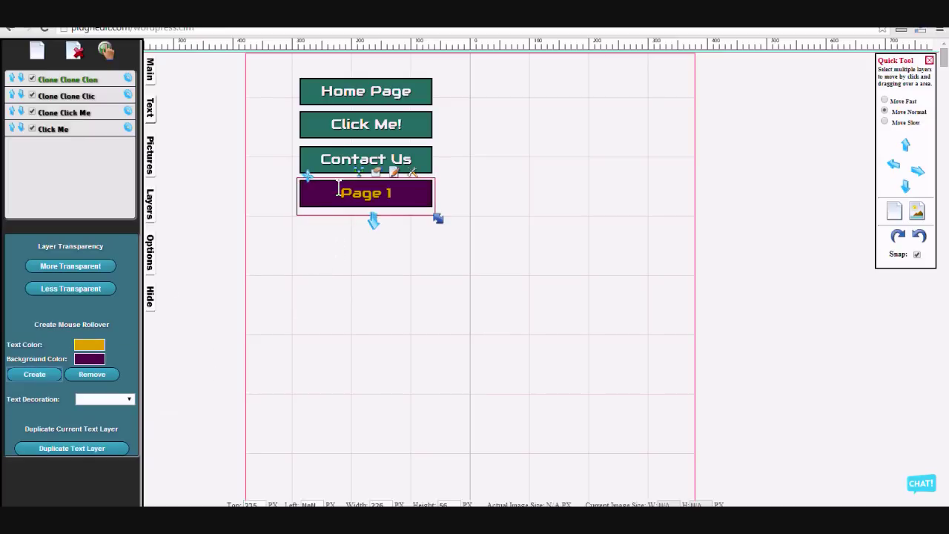
click(331, 292)
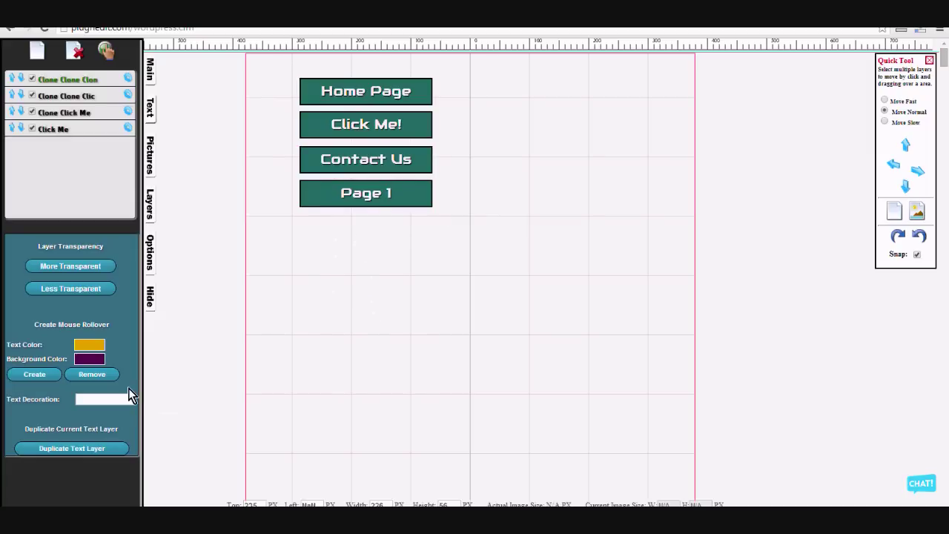
drag(444, 112, 289, 191)
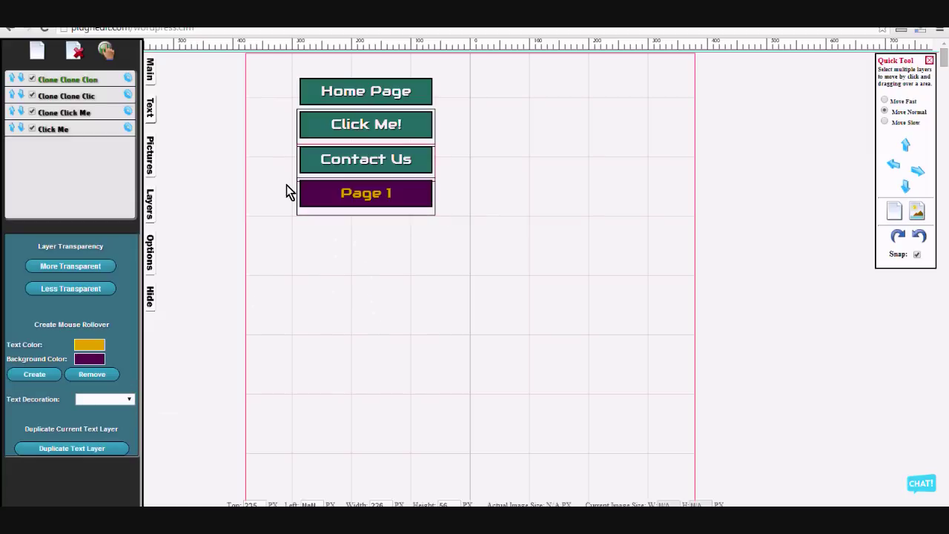
- Link the Page 1 layer to the Napa Valley page and update the layer
click(59, 80)
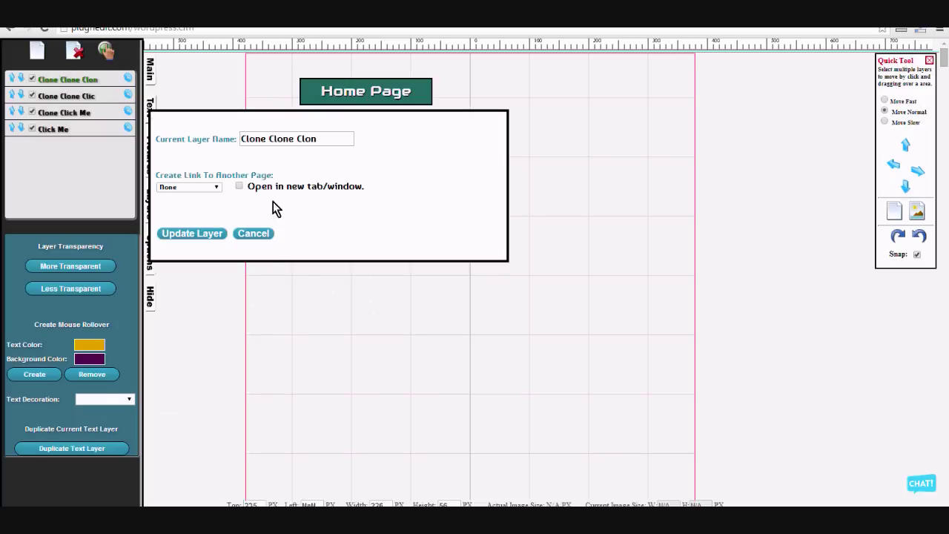
click(204, 185)
click(201, 240)
click(194, 234)
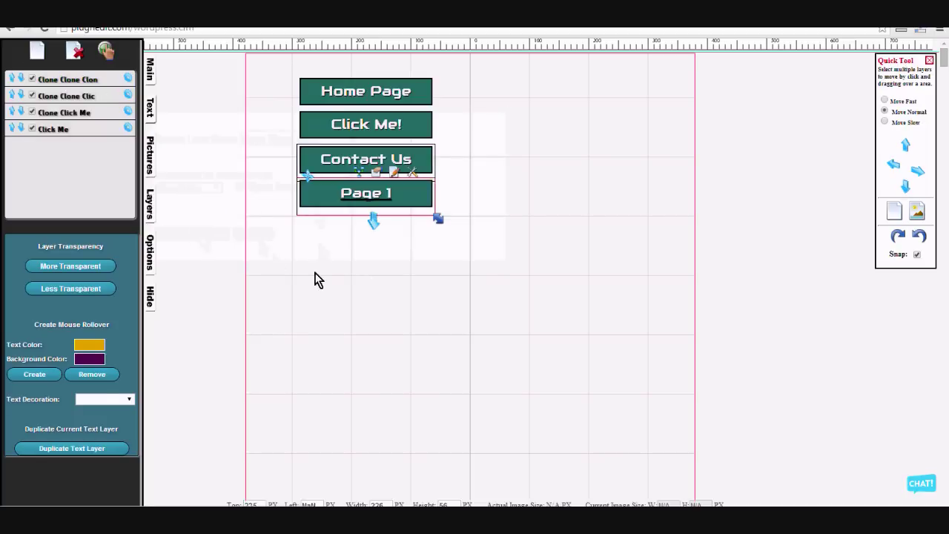
- Set Page 1's Text Decoration to None to remove the underline, then add a new text layer
click(100, 400)
click(111, 410)
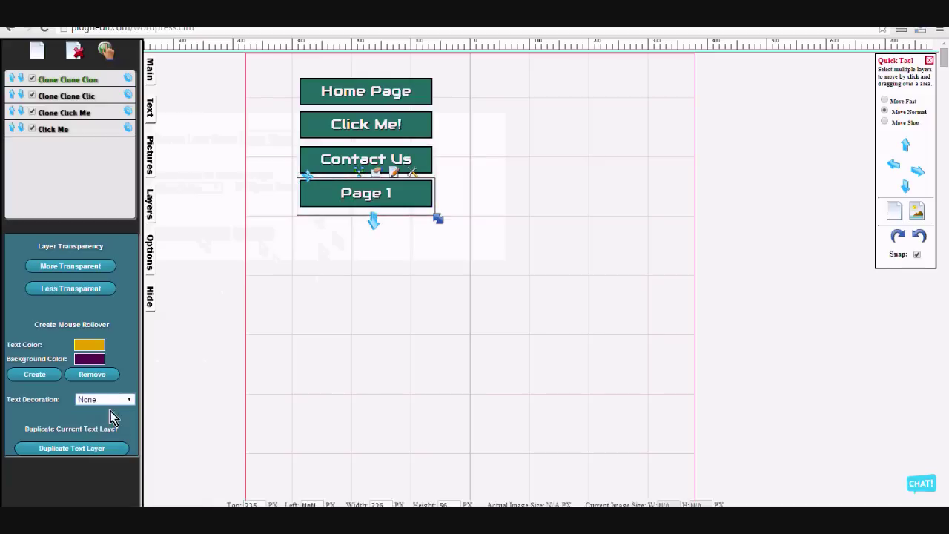
click(373, 289)
click(380, 185)
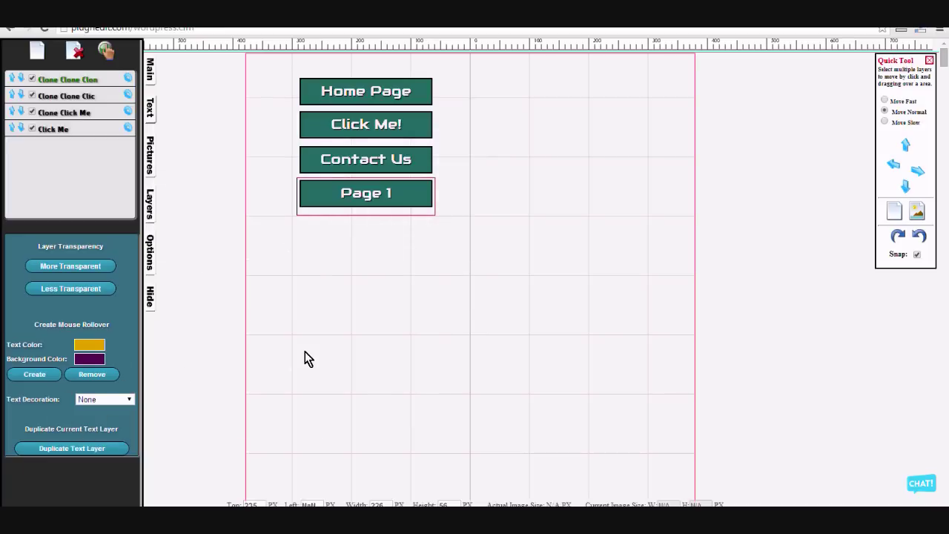
click(346, 322)
click(346, 193)
click(377, 283)
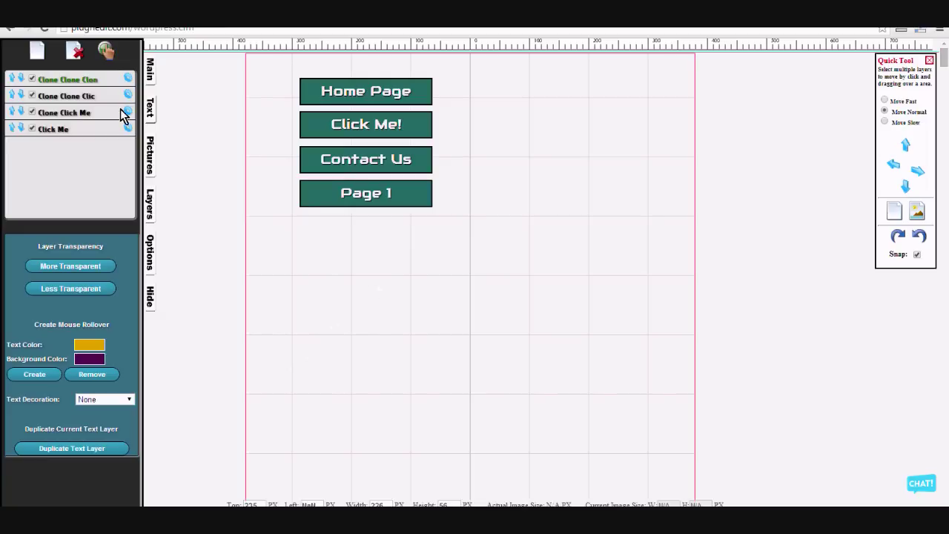
click(366, 194)
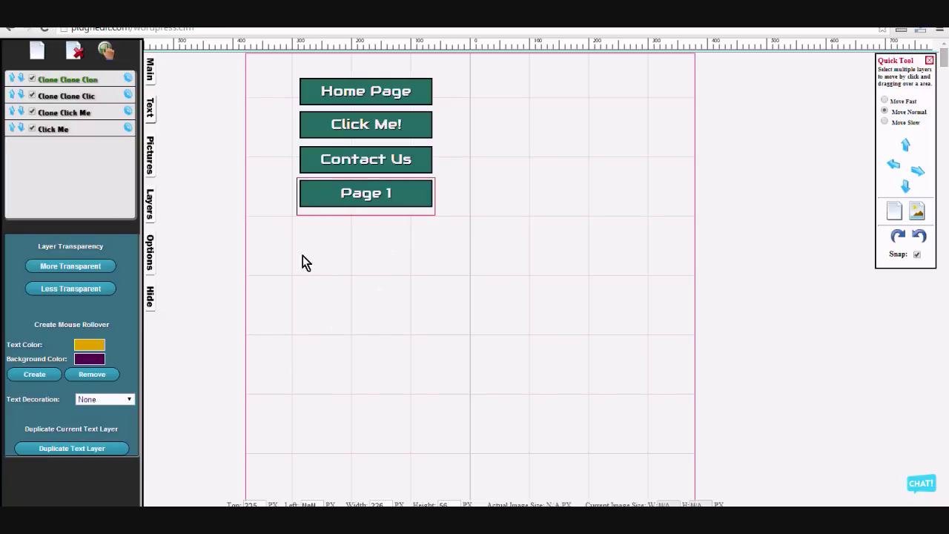
click(37, 53)
- Move the new text box below the buttons, clear its placeholder text, and name it 'Button 1'
drag(269, 107, 301, 241)
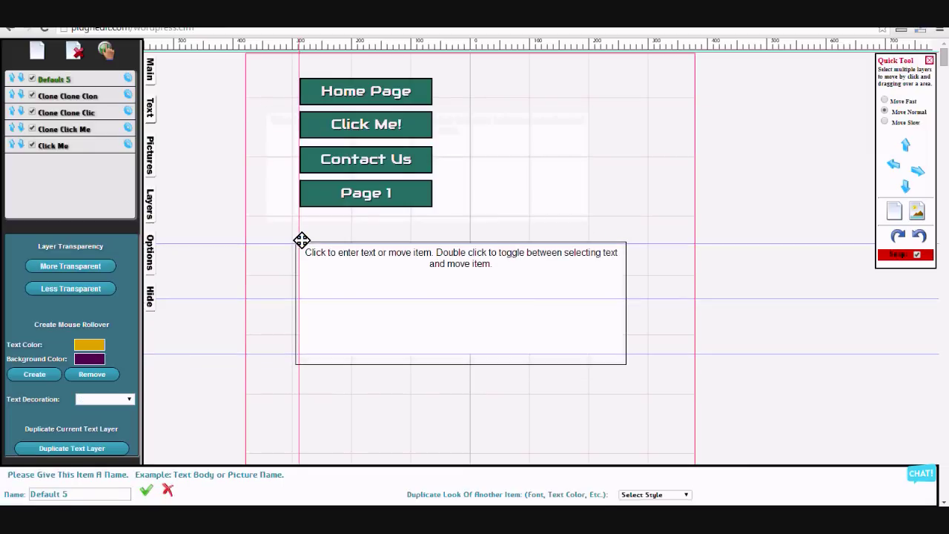
click(102, 503)
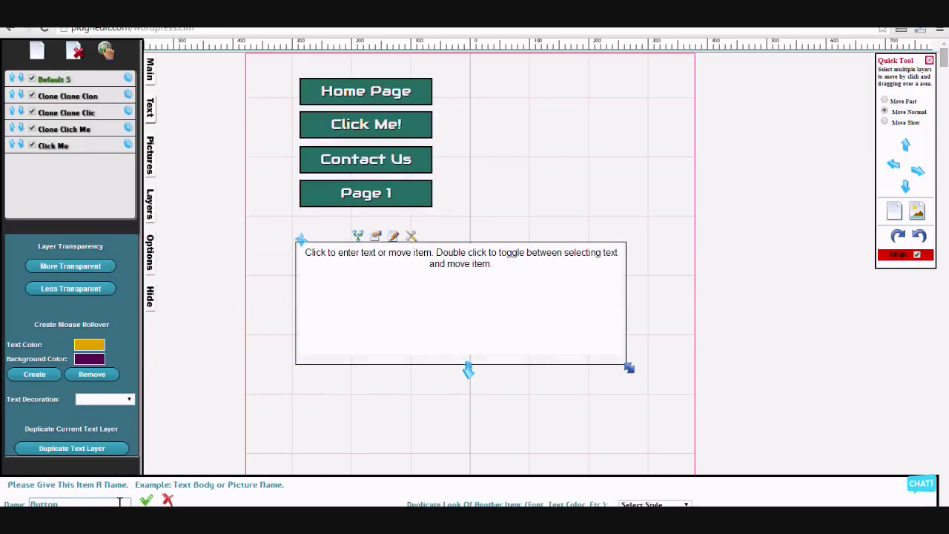
click(534, 348)
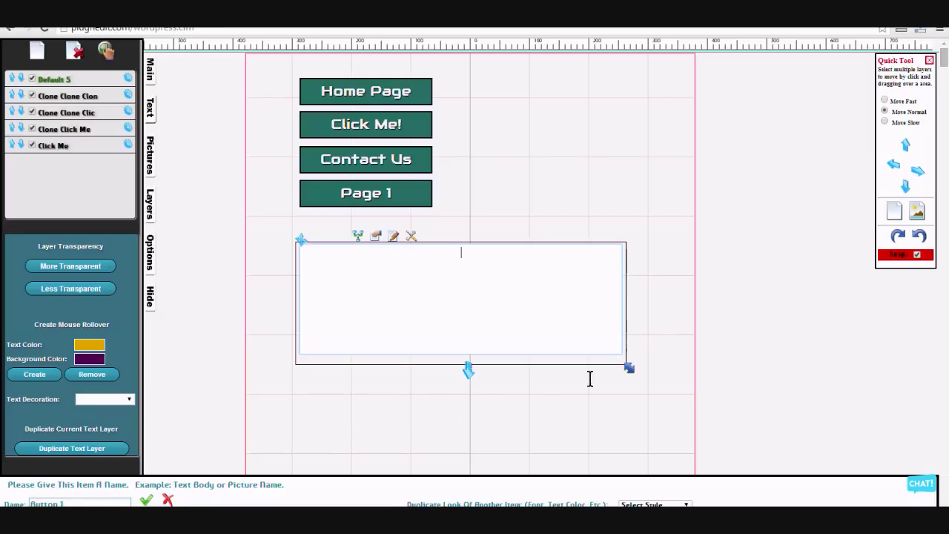
click(146, 500)
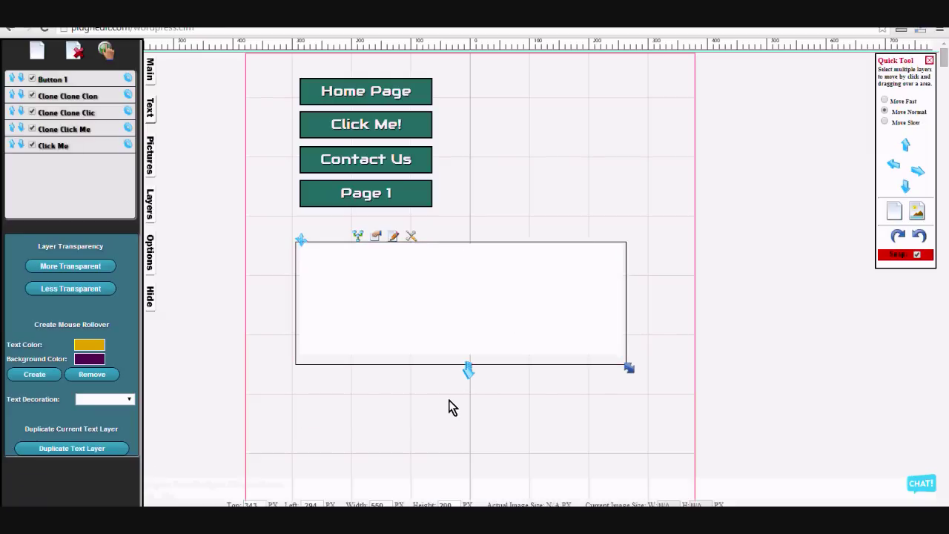
- Shrink the text box to button size and enter 'Home Page' in it
drag(573, 358, 444, 290)
click(370, 257)
text(Home Page)
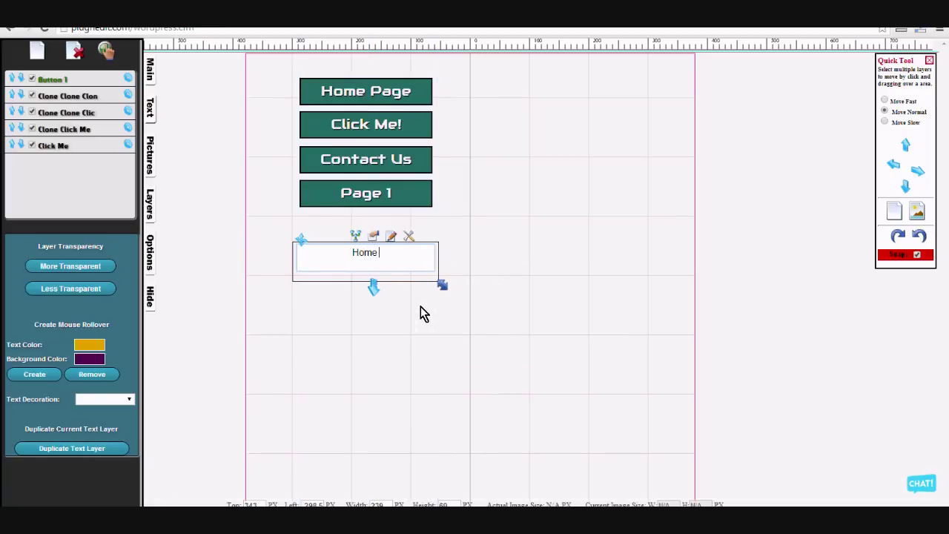
- Set the text font to Audiowide and enlarge it five steps to 26px
click(151, 111)
click(104, 113)
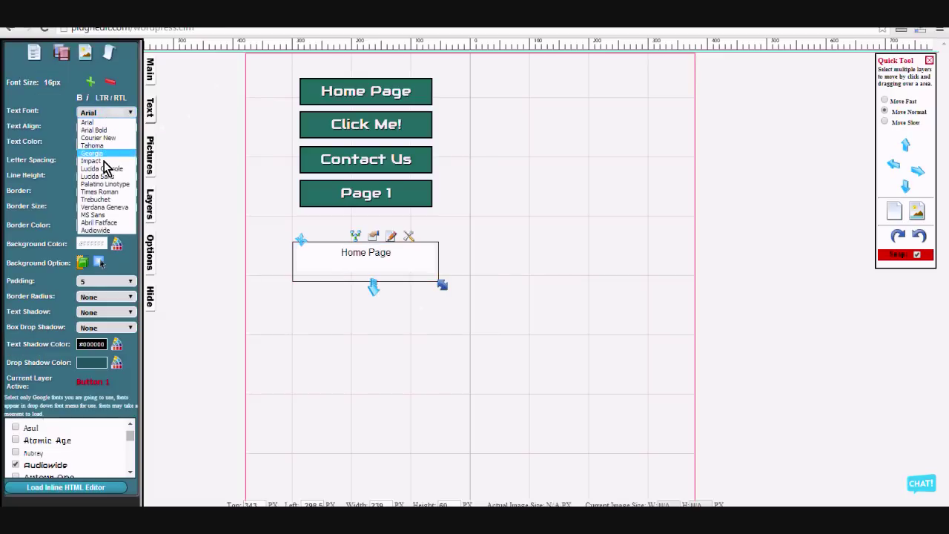
click(119, 231)
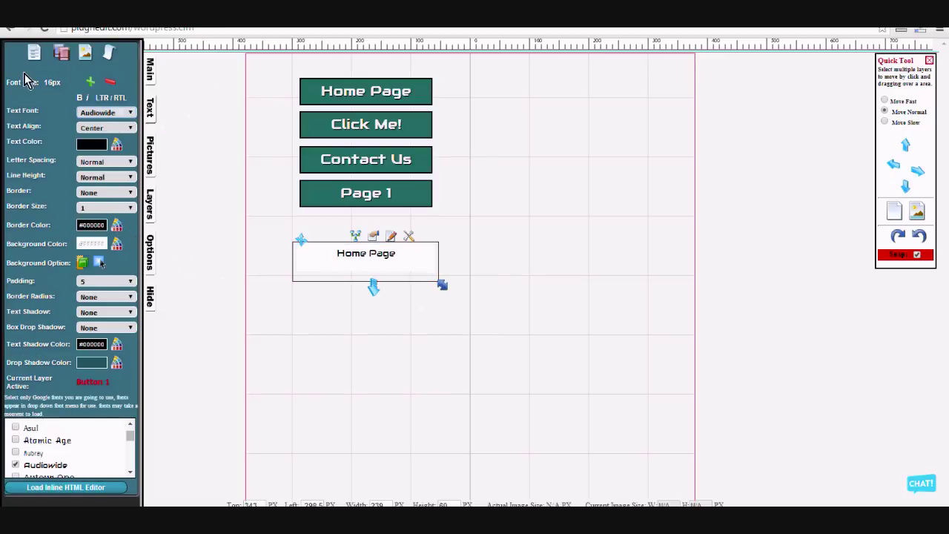
click(89, 82)
click(89, 81)
click(89, 82)
click(89, 81)
click(89, 82)
click(89, 82)
click(89, 82)
click(89, 81)
click(89, 82)
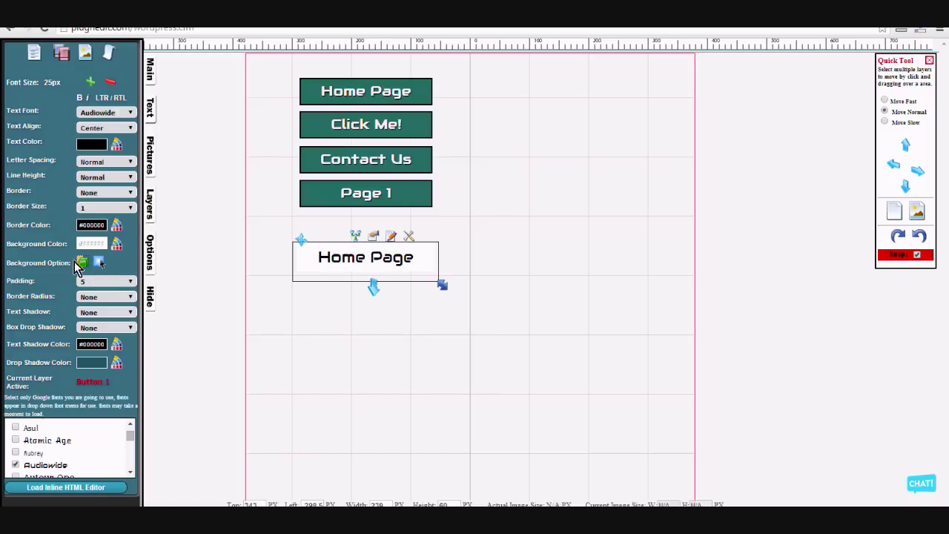
click(117, 245)
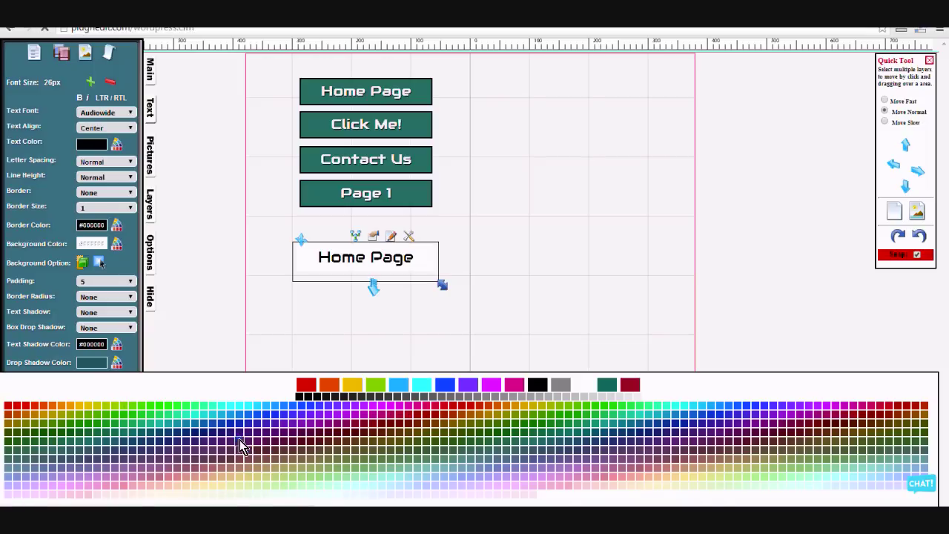
- Give the button a purple background, enlarge it slightly, and add a solid 1px black border
click(241, 445)
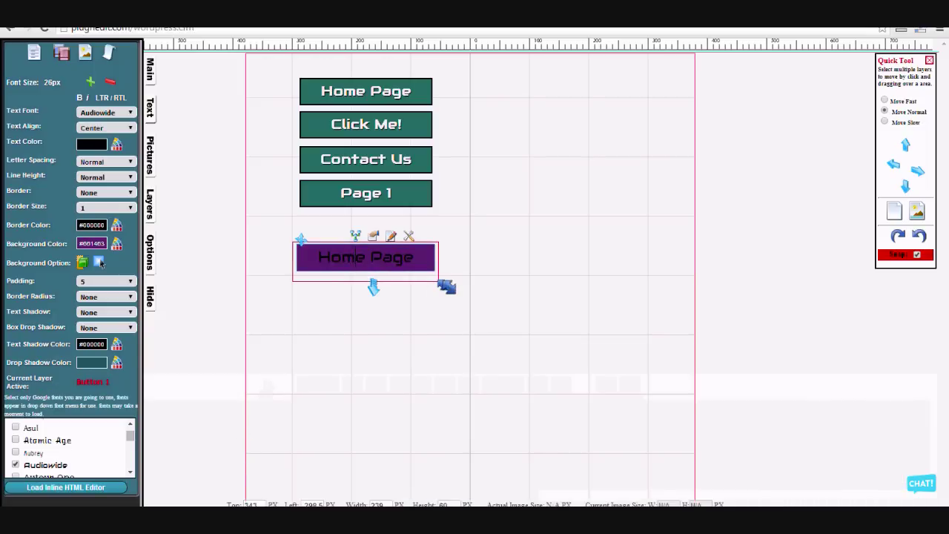
drag(440, 283, 464, 285)
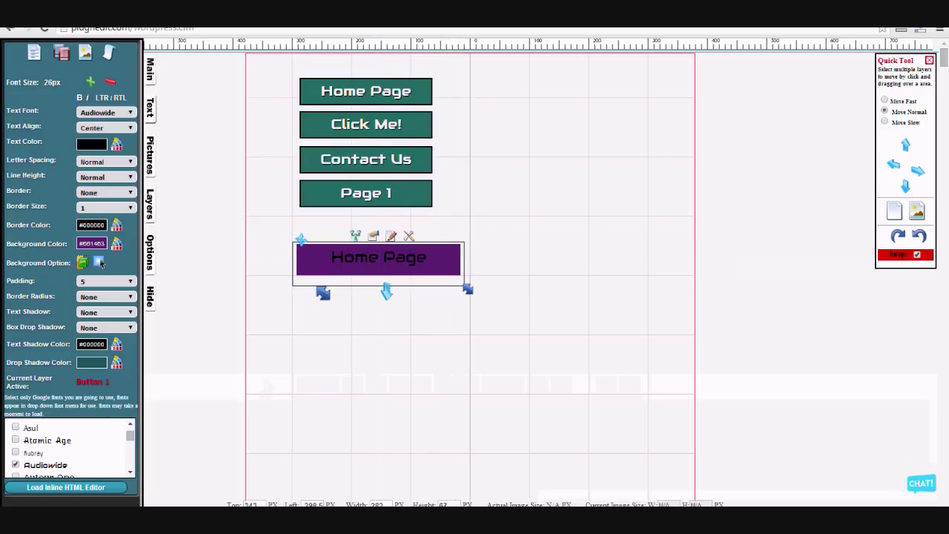
click(95, 211)
click(100, 243)
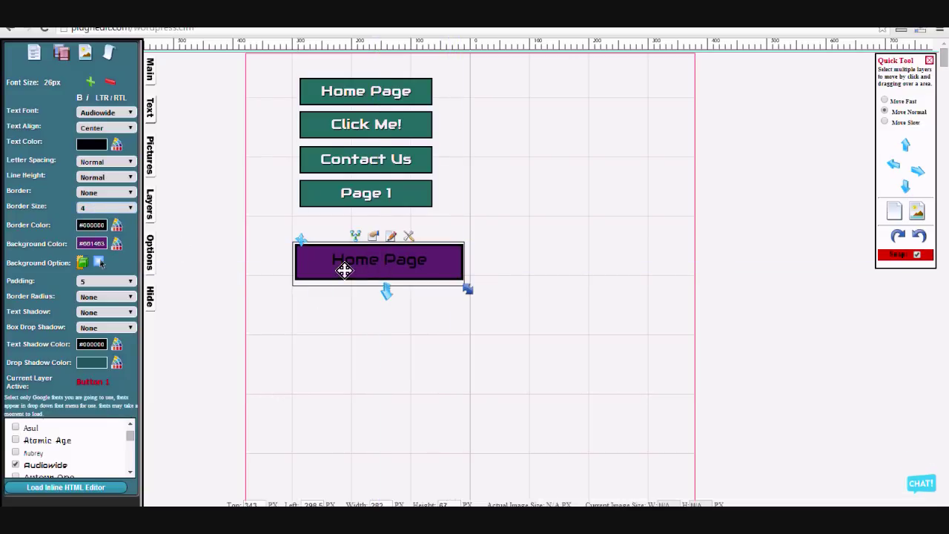
click(92, 192)
click(92, 202)
click(106, 207)
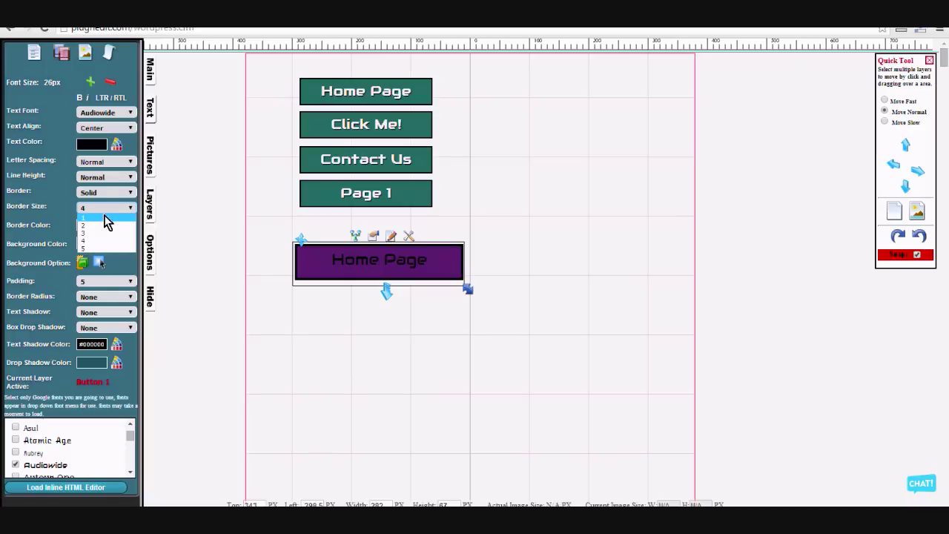
click(104, 219)
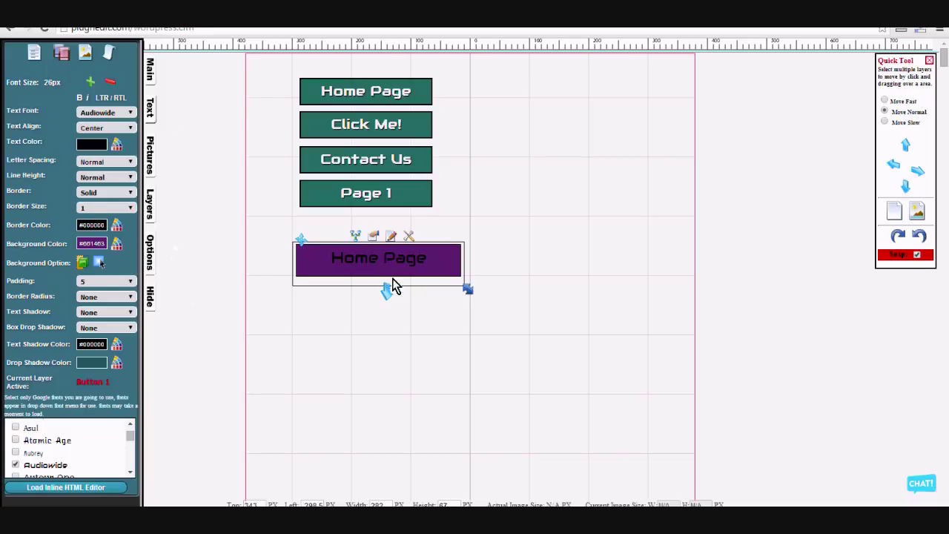
click(414, 258)
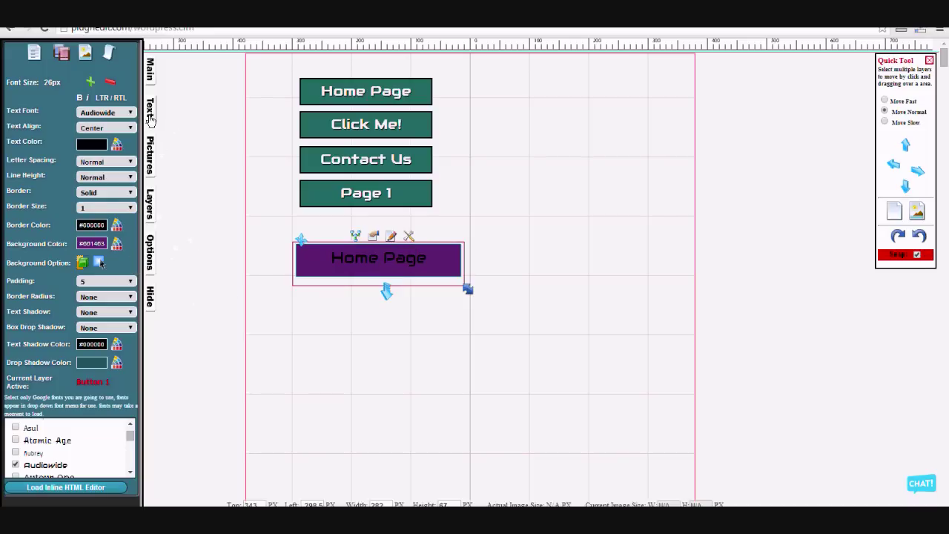
- Insert the house-and-globe home icon from page 5 of the image library and shrink it
click(86, 58)
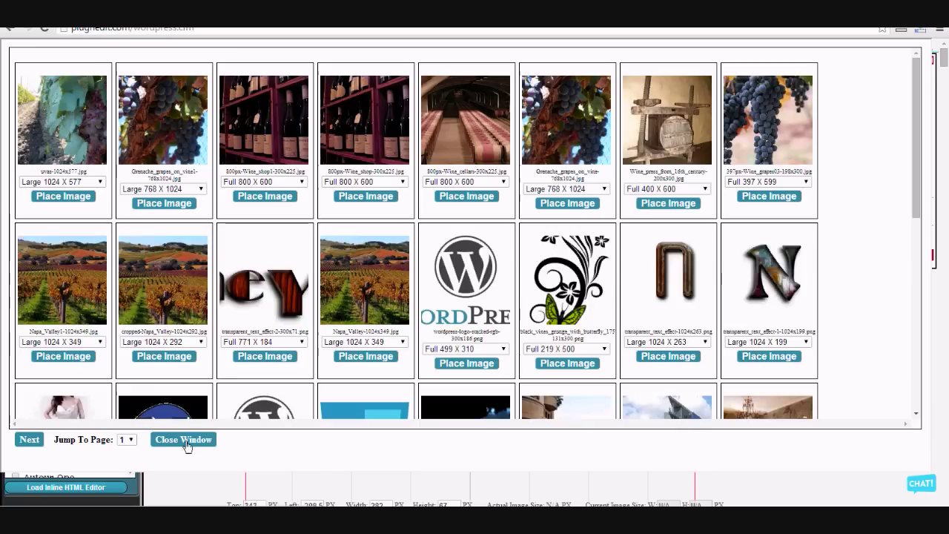
click(127, 439)
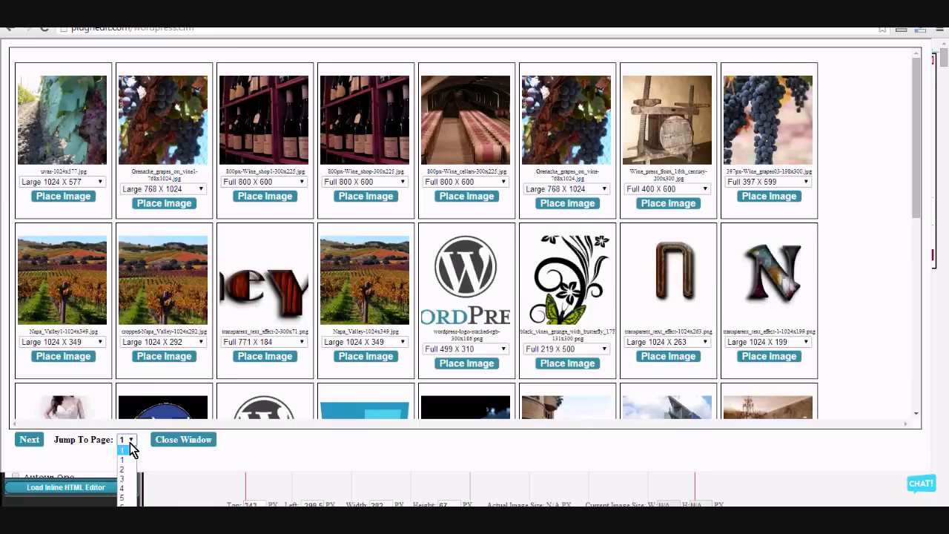
click(127, 498)
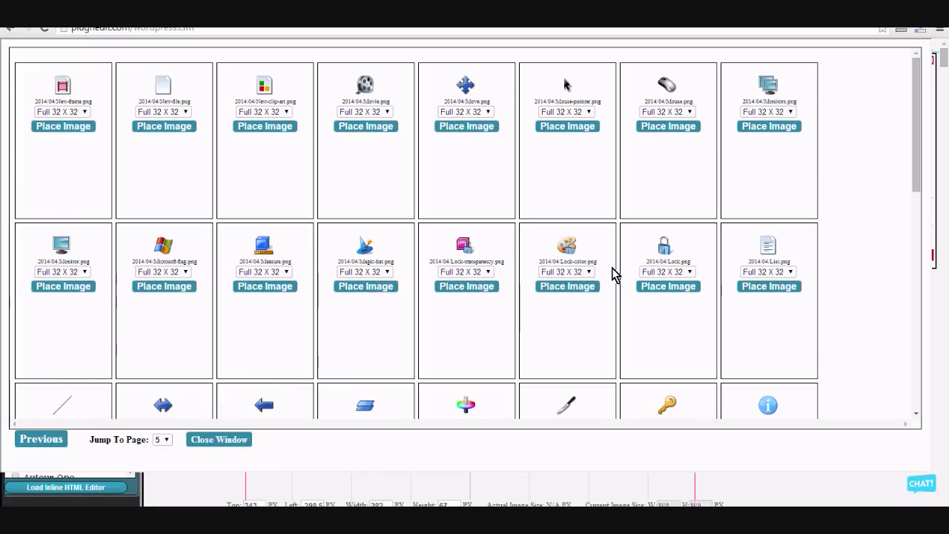
scroll(546, 290, down, 3)
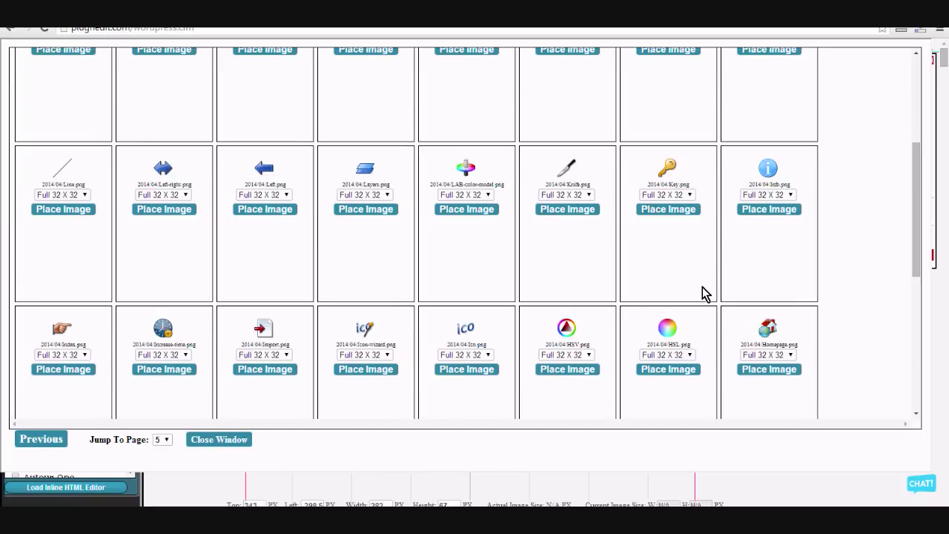
click(768, 370)
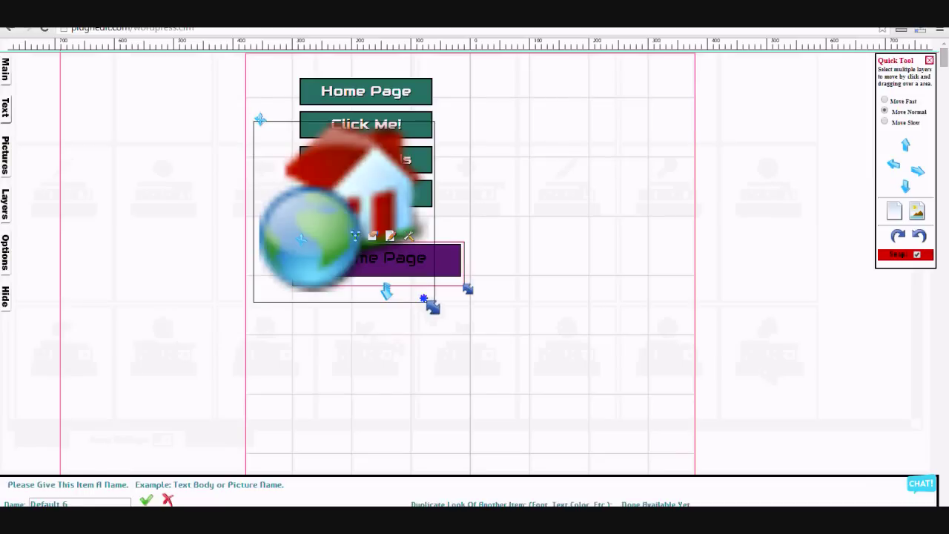
drag(291, 213, 275, 187)
- Move the house icon onto the right end of the purple Home Page button
click(265, 133)
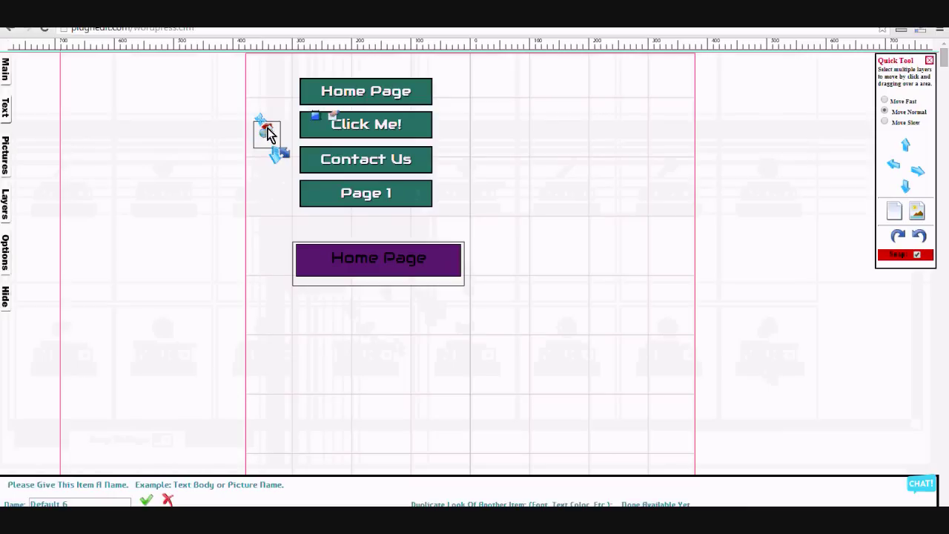
drag(274, 132, 454, 256)
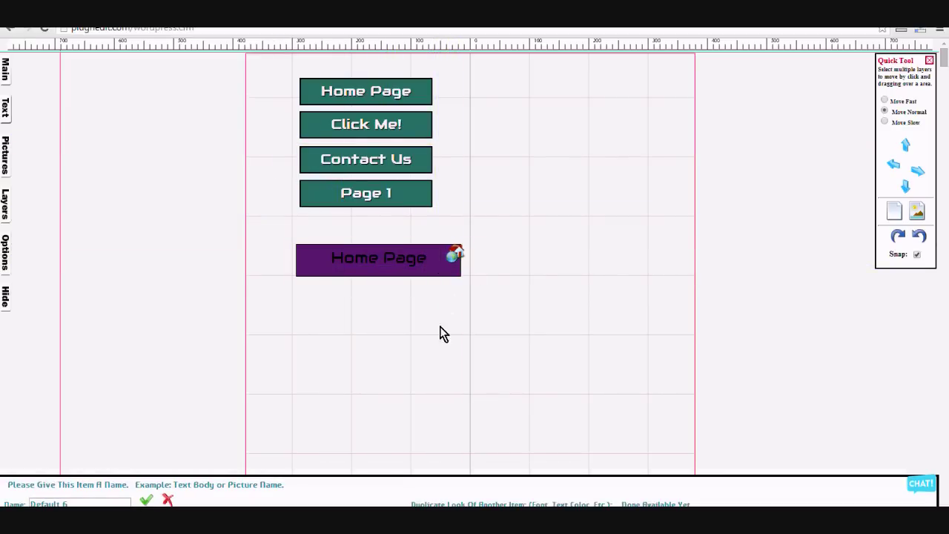
click(453, 256)
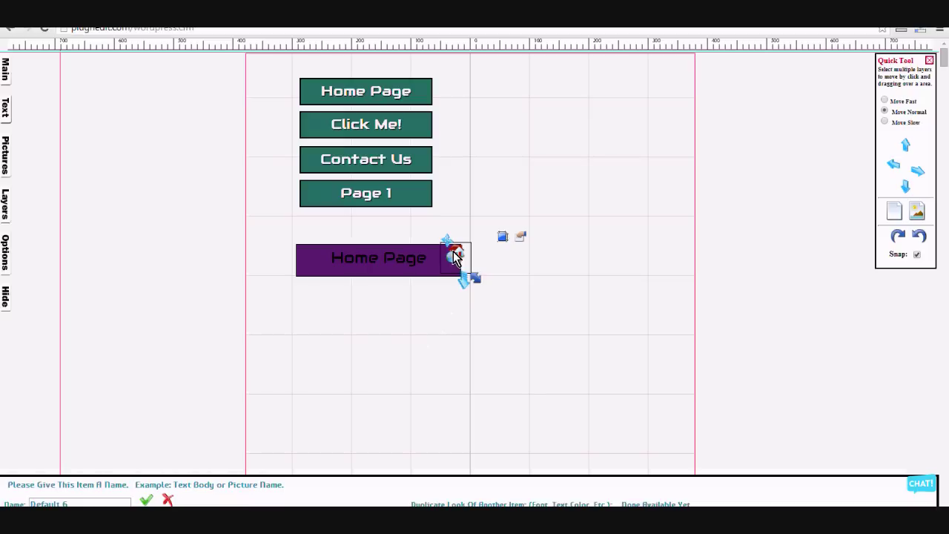
click(364, 261)
click(345, 344)
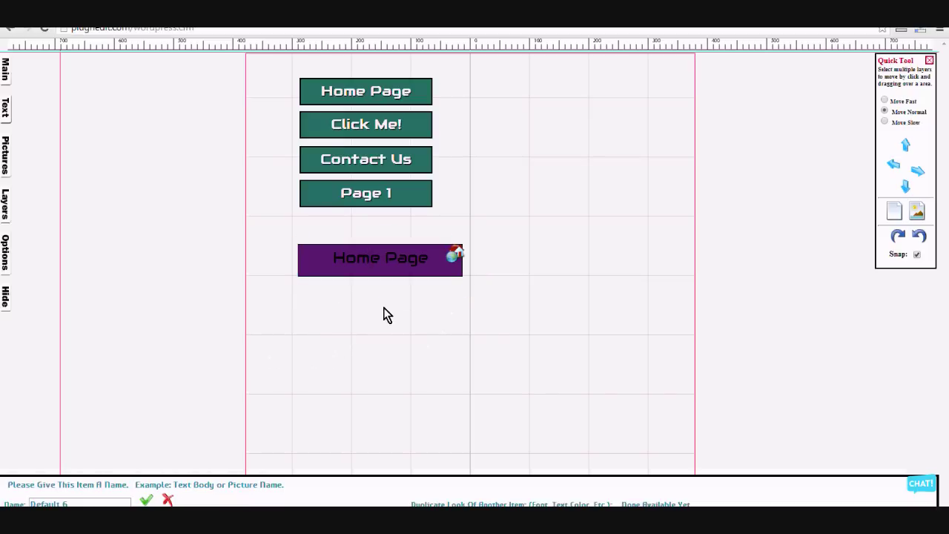
drag(454, 255, 446, 265)
click(379, 389)
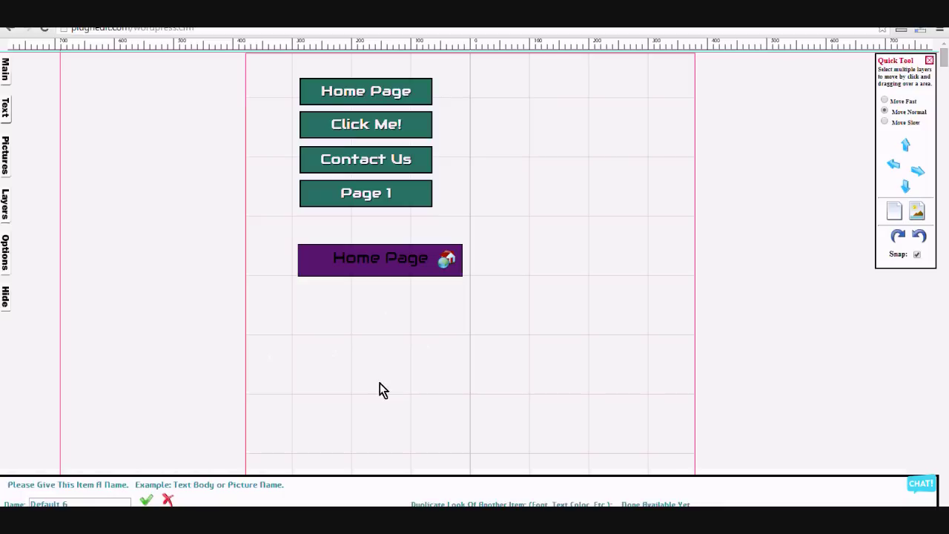
click(355, 256)
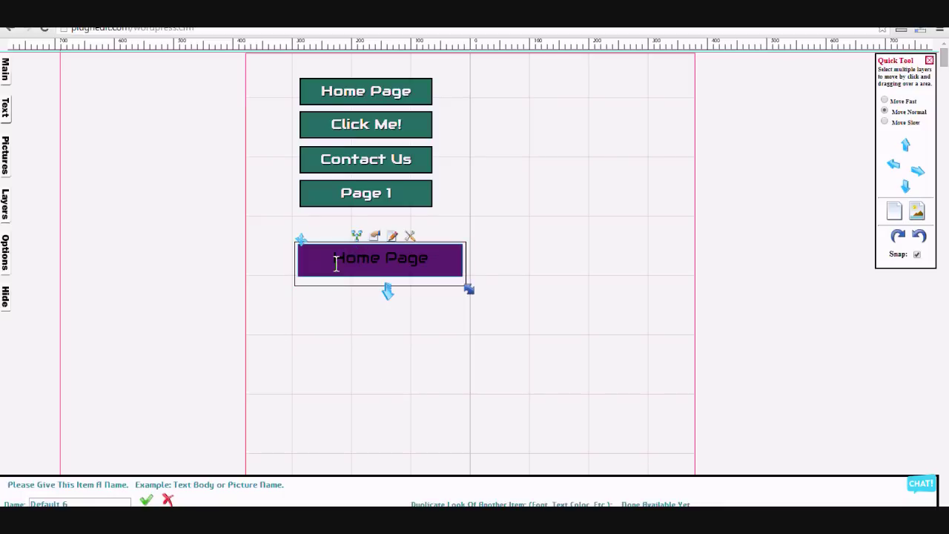
- Left-align the lower Home Page button's label
click(4, 109)
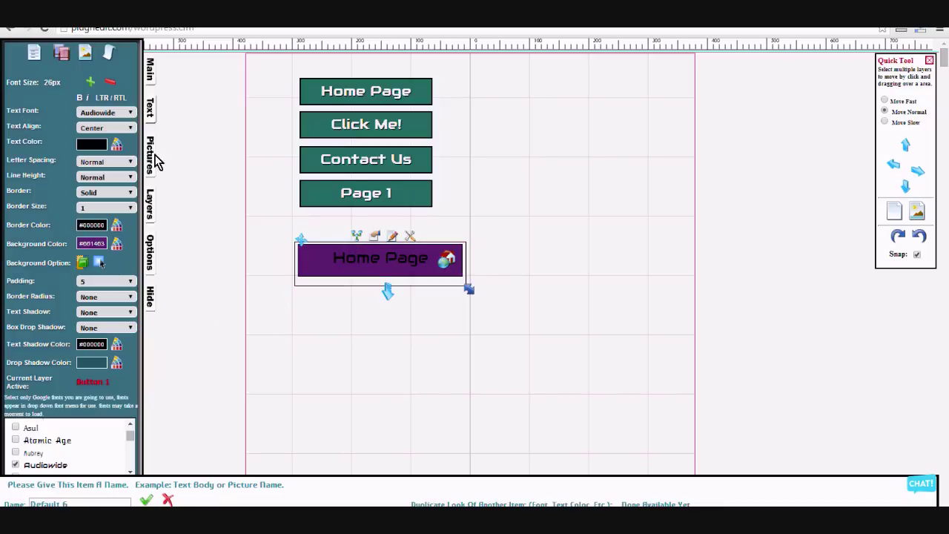
click(94, 131)
click(90, 137)
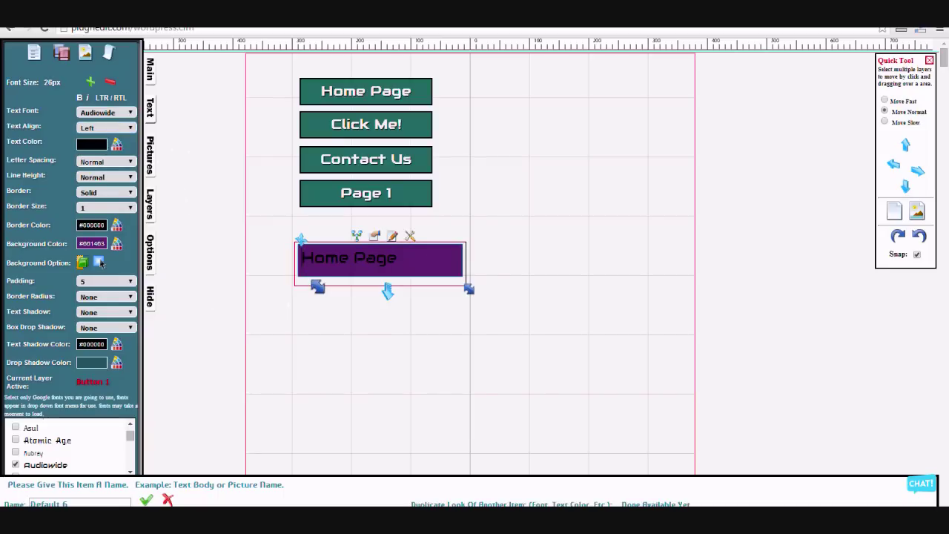
- Nudge the house icon slightly left and make the Home Page button's background transparent
click(313, 353)
drag(445, 265, 440, 268)
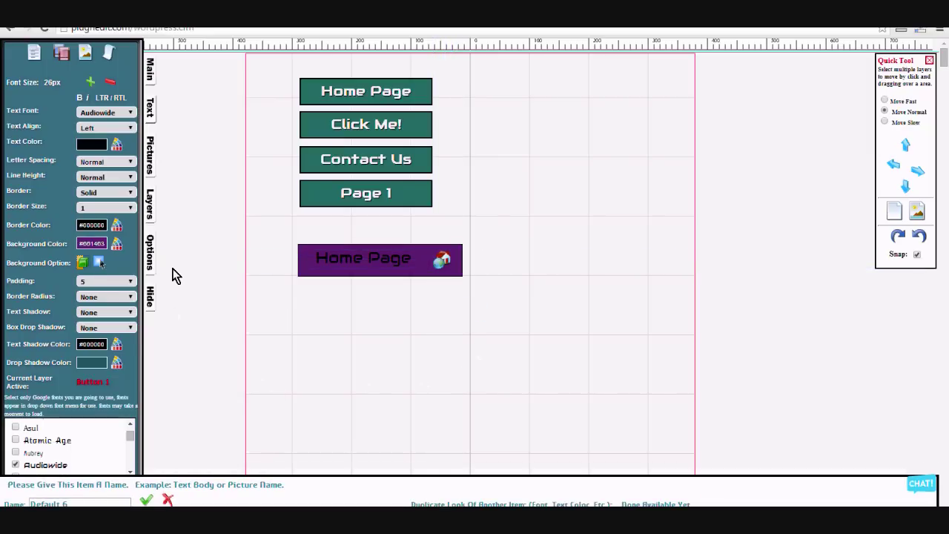
click(416, 257)
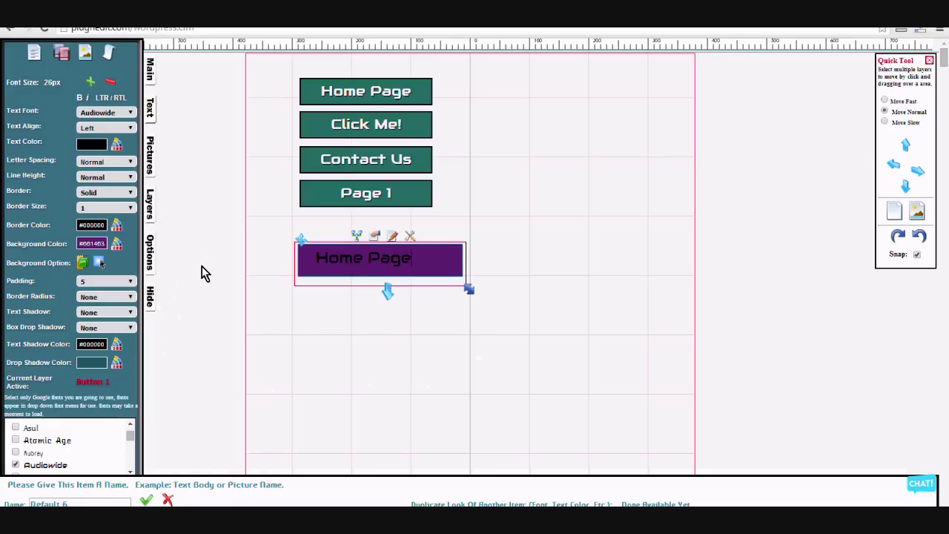
click(83, 267)
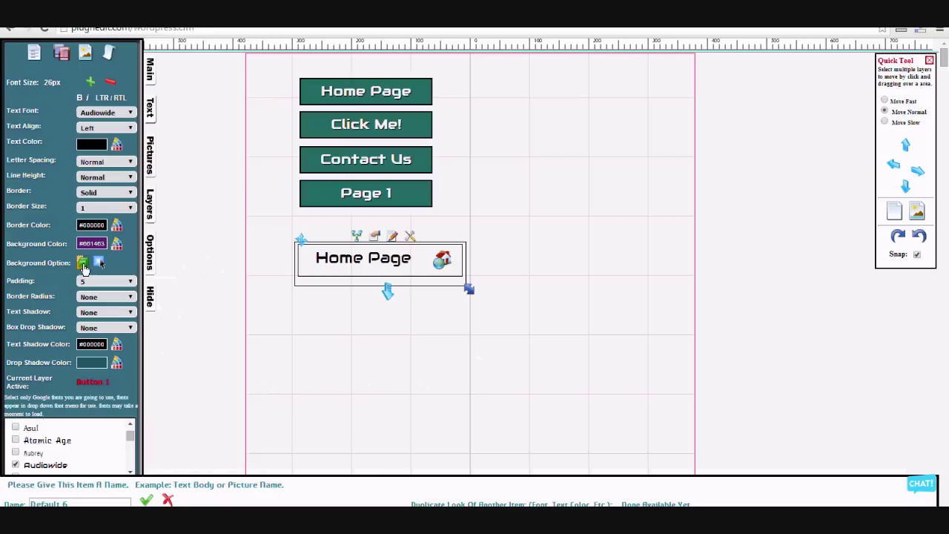
- Apply a gradient background with dark teal base colour and near-white first colour
click(98, 263)
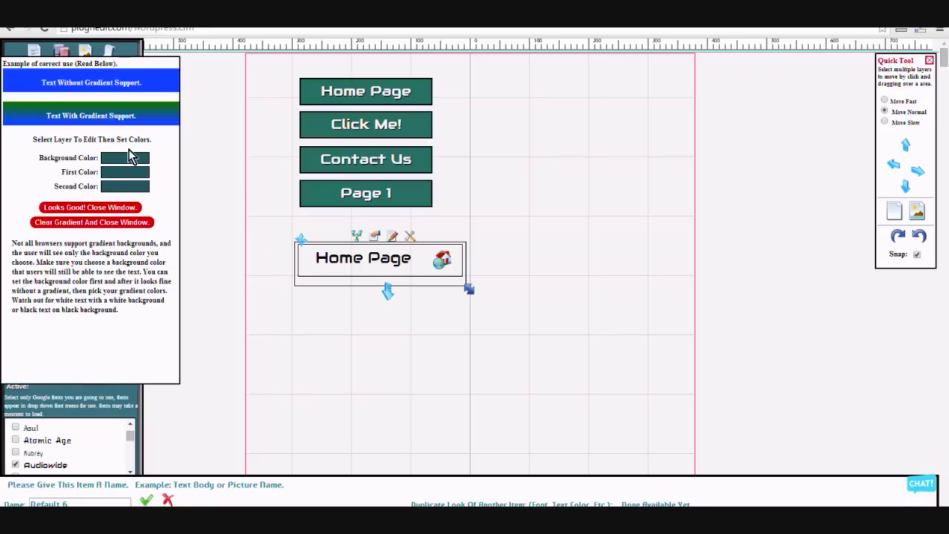
click(128, 160)
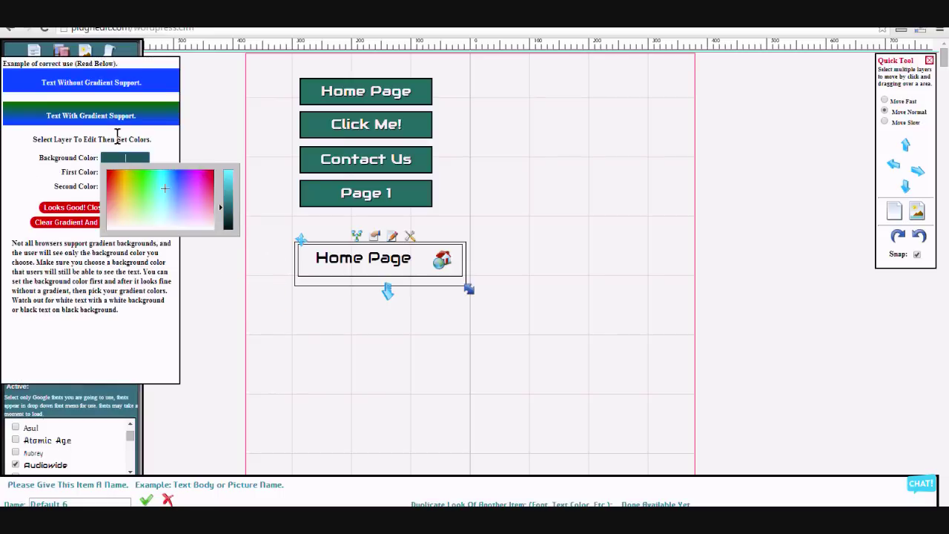
click(229, 210)
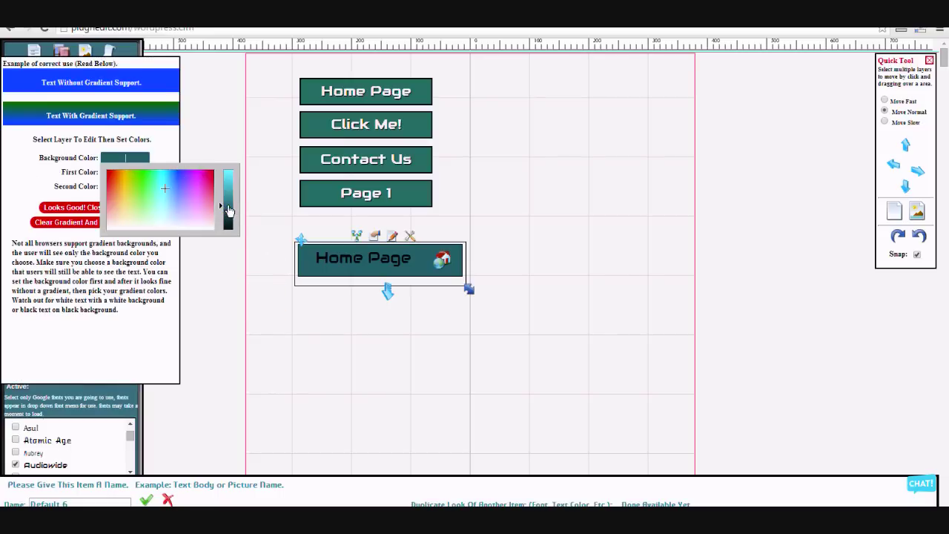
click(81, 172)
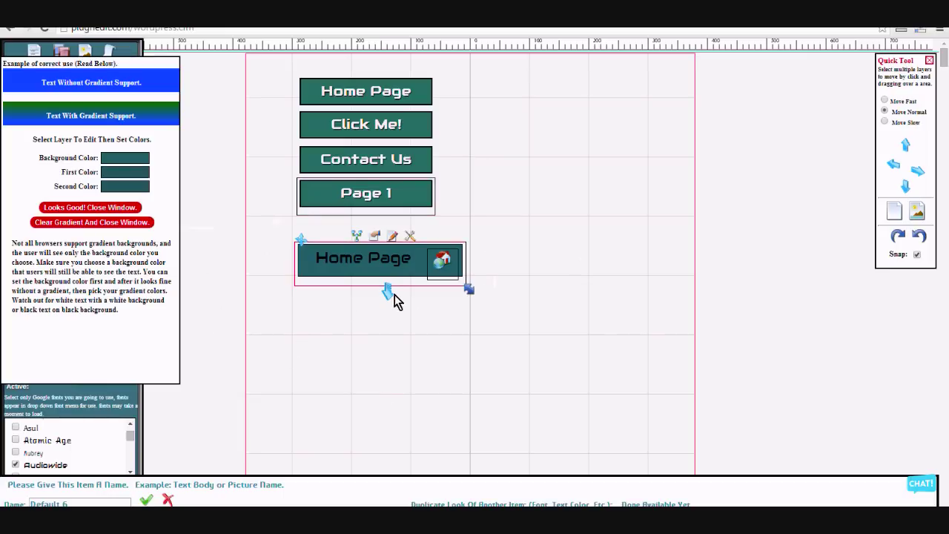
click(128, 174)
click(111, 238)
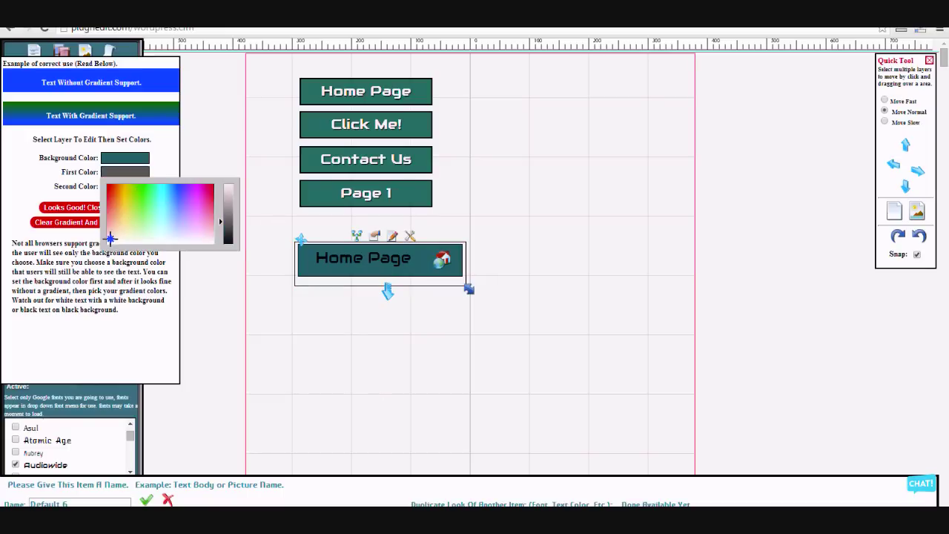
click(226, 190)
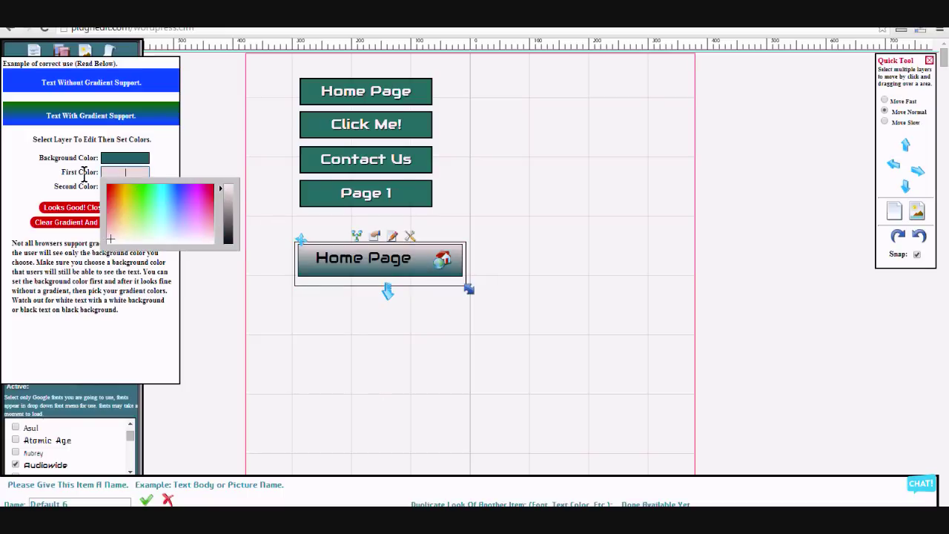
click(65, 185)
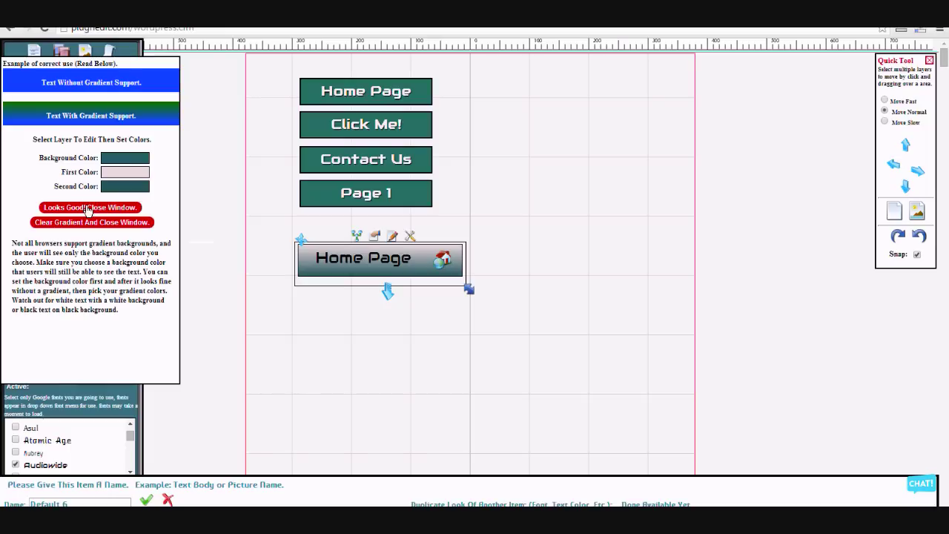
click(87, 209)
drag(468, 289, 463, 288)
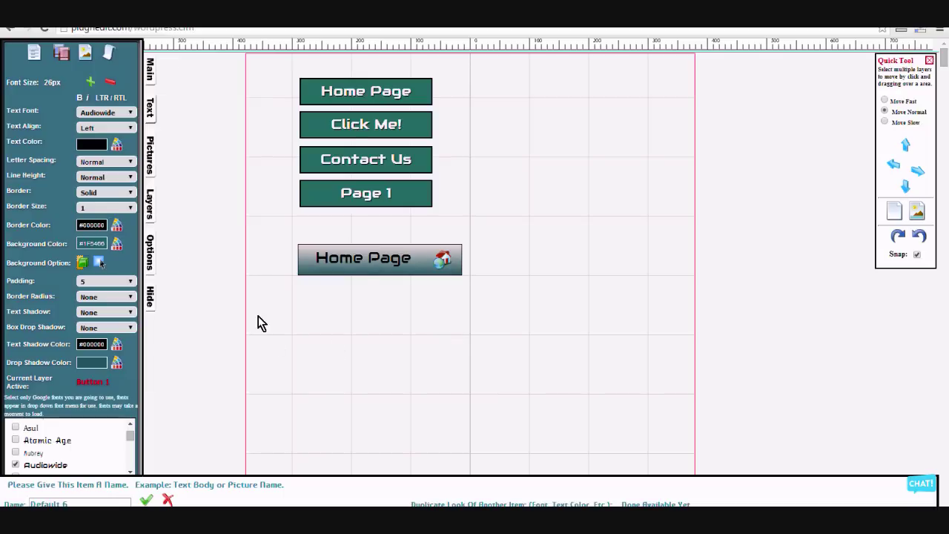
- Duplicate the gradient Home Page button and move the copy directly below it
click(151, 200)
click(75, 449)
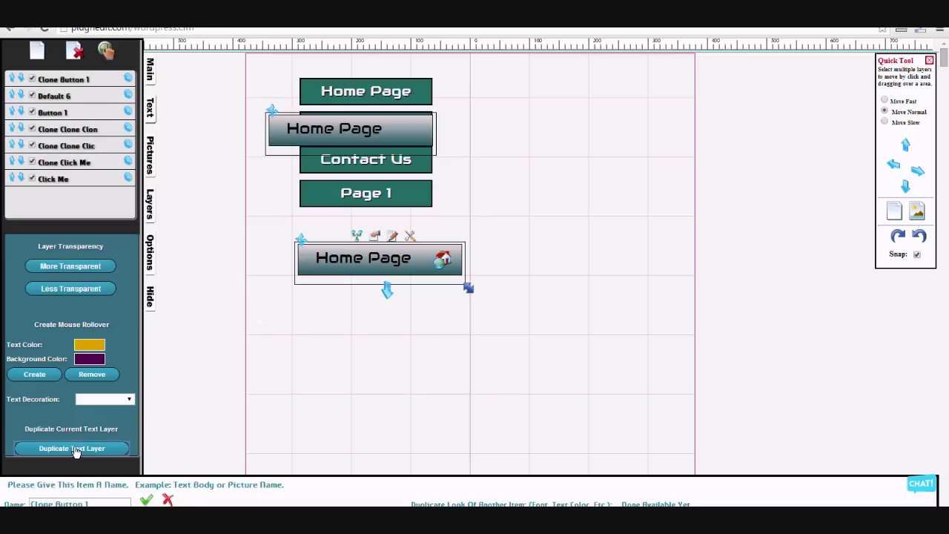
click(265, 151)
mouse_move(265, 151)
mouse_down()
mouse_move(316, 309)
mouse_move(303, 279)
mouse_up()
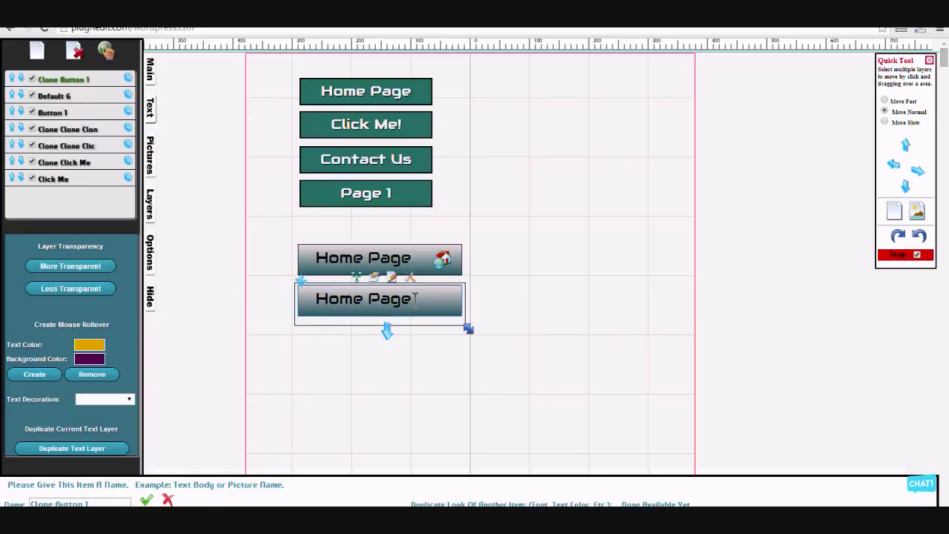
- Relabel the copied button as 'Stream Video'
key(BackSpace)
key(BackSpace)
key(BackSpace)
key(BackSpace)
key(BackSpace)
key(BackSpace)
key(BackSpace)
key(BackSpace)
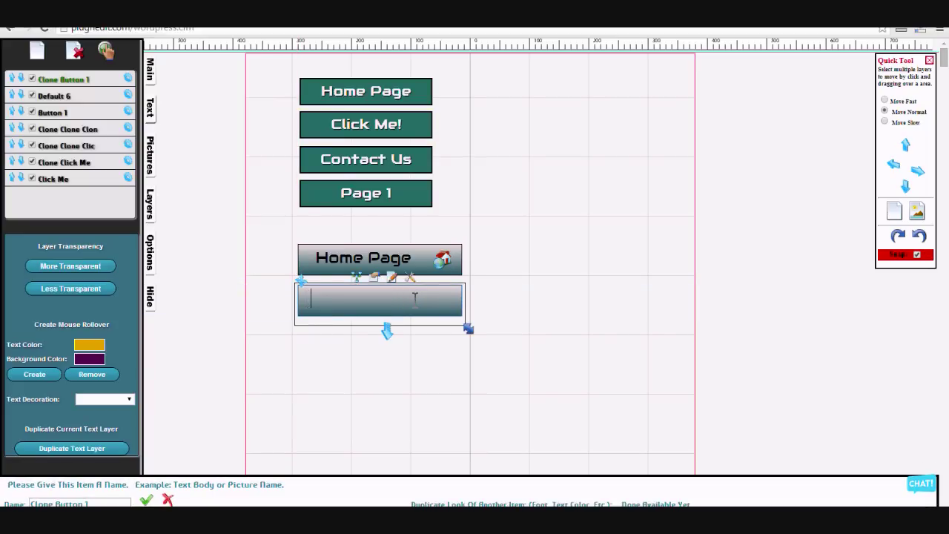
text(Stream Video)
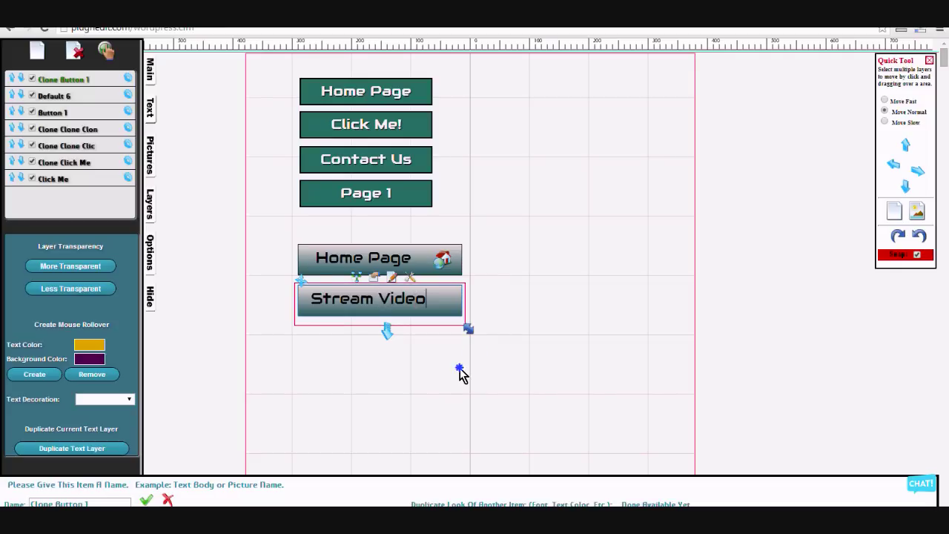
click(462, 375)
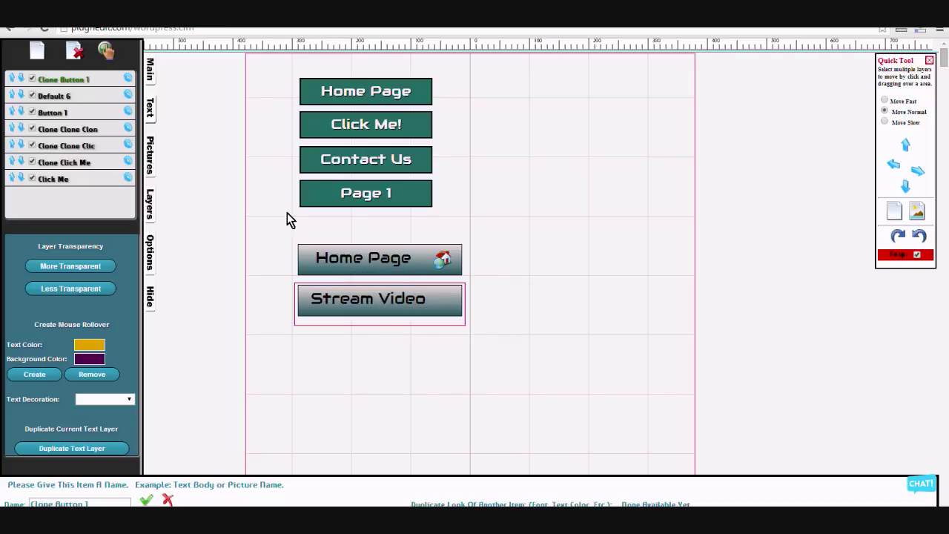
click(152, 158)
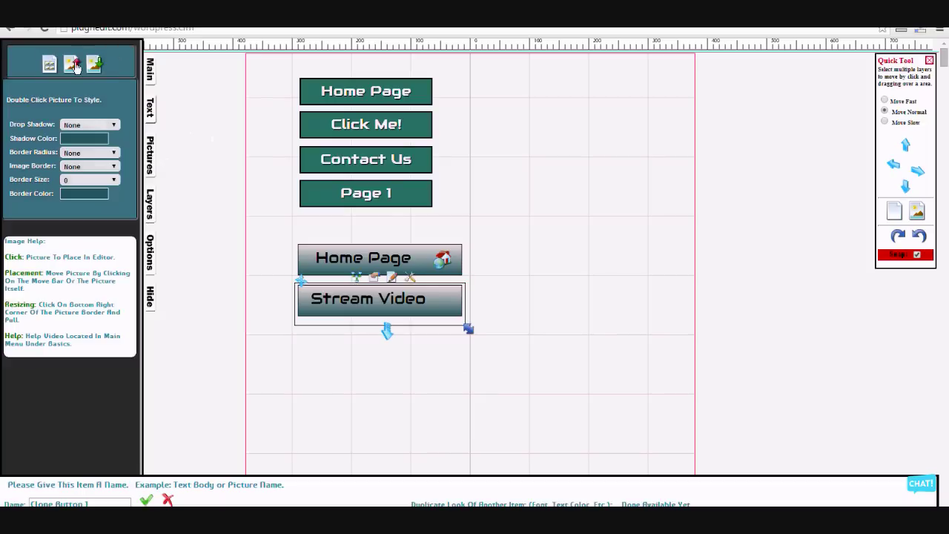
- Place the movie-reel image from library page 5 at the Stream Video button's right end
click(50, 65)
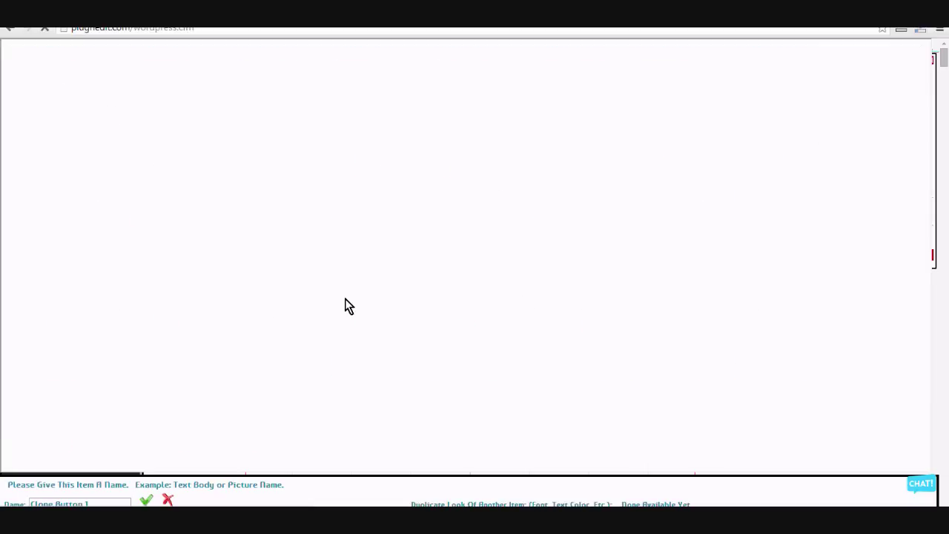
click(130, 440)
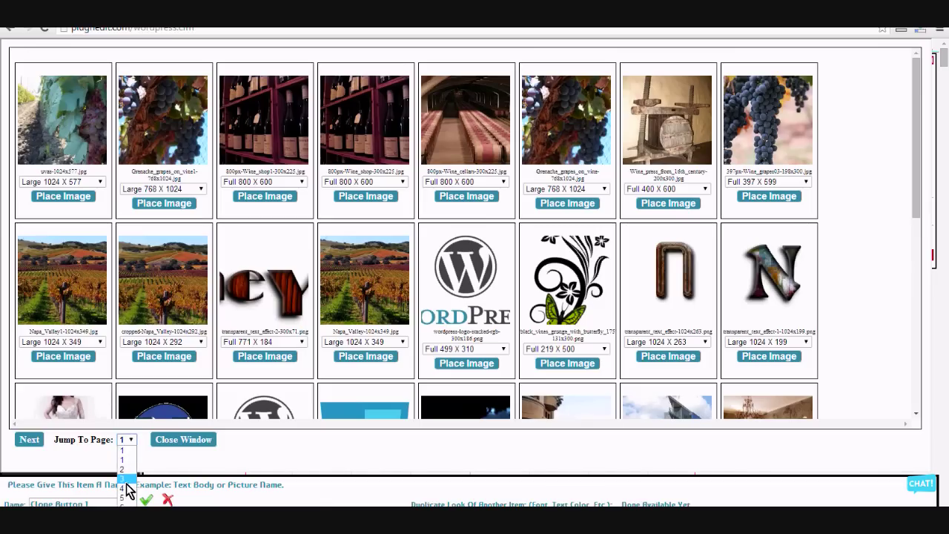
click(132, 495)
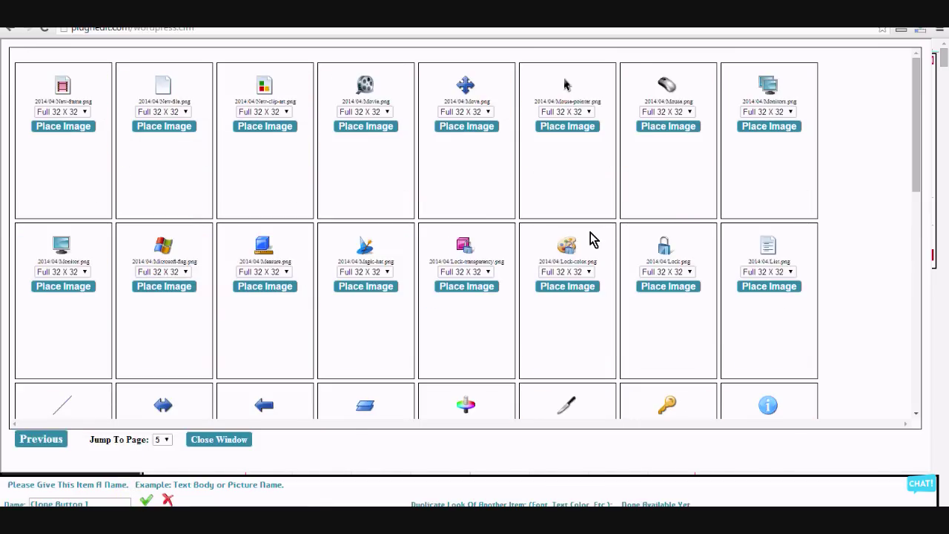
click(363, 131)
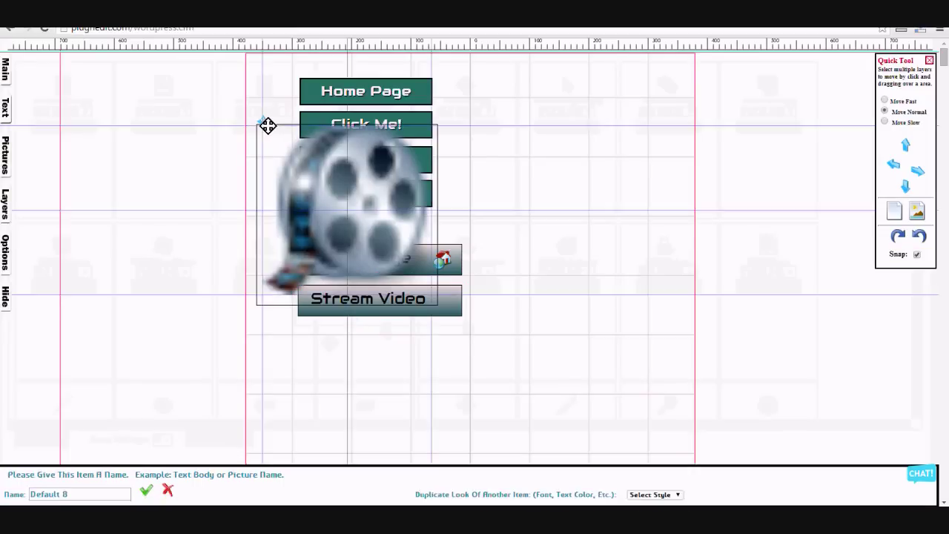
drag(264, 124, 438, 289)
click(565, 217)
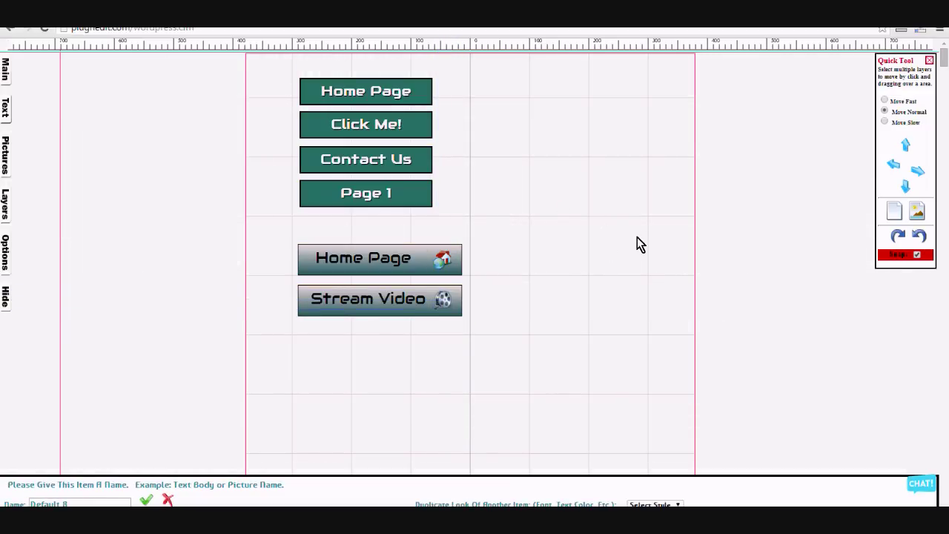